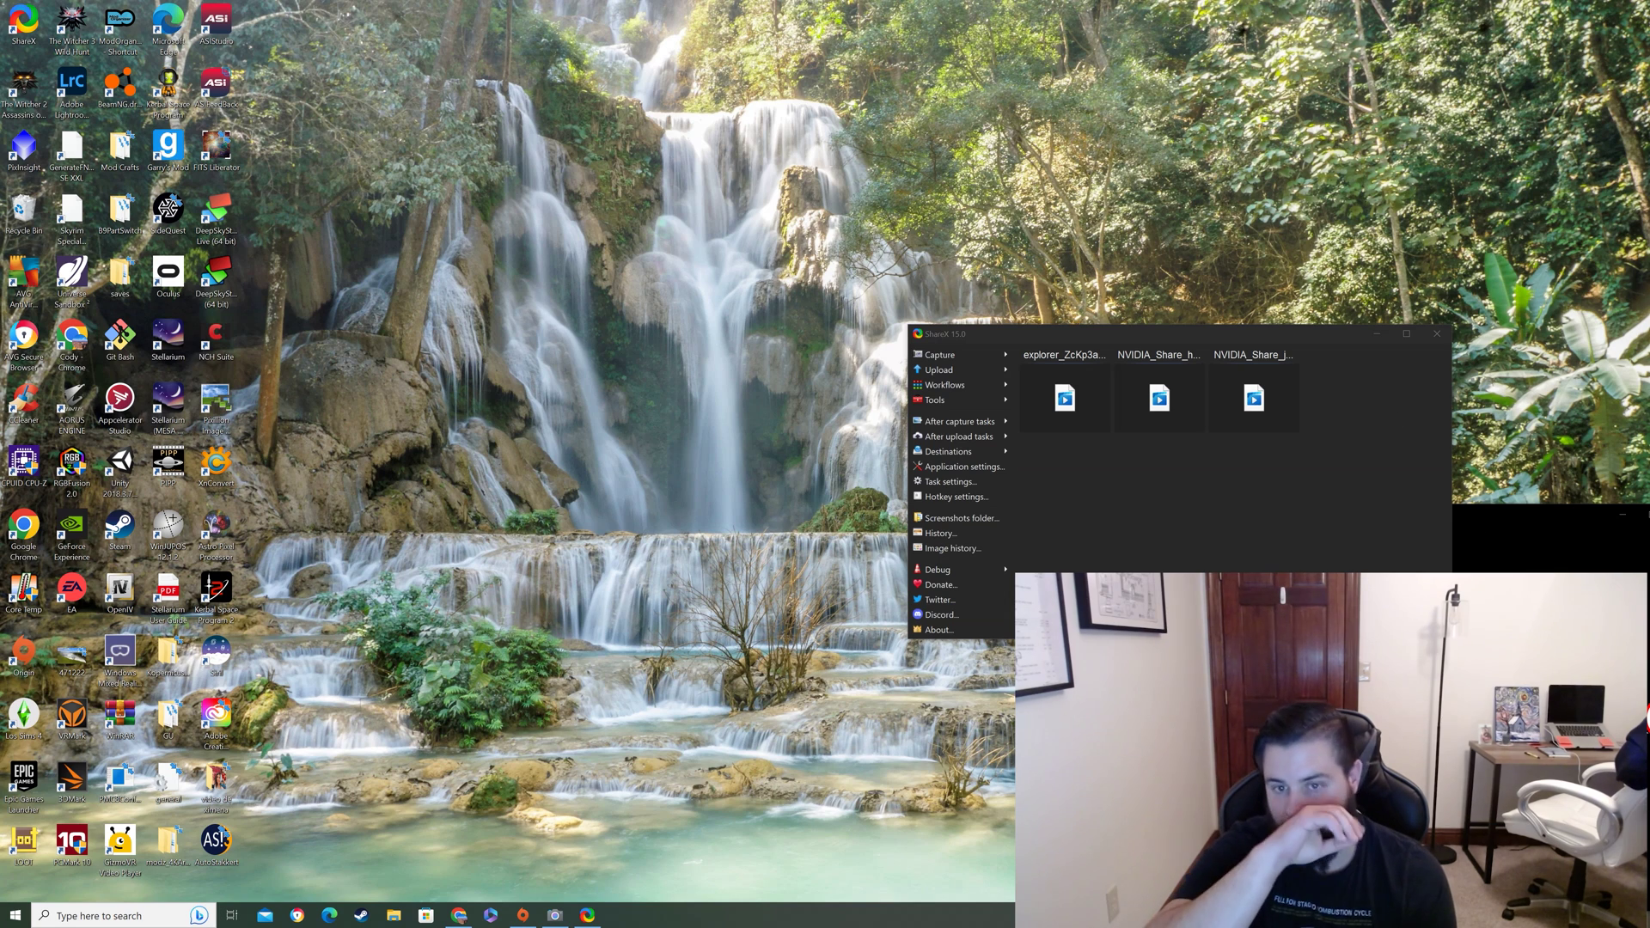
# Launch PIPP, add music_20230328_2108_37.mp4 from Downloads as source, and arrange the preview and main windows
pyautogui.click(1484, 537)
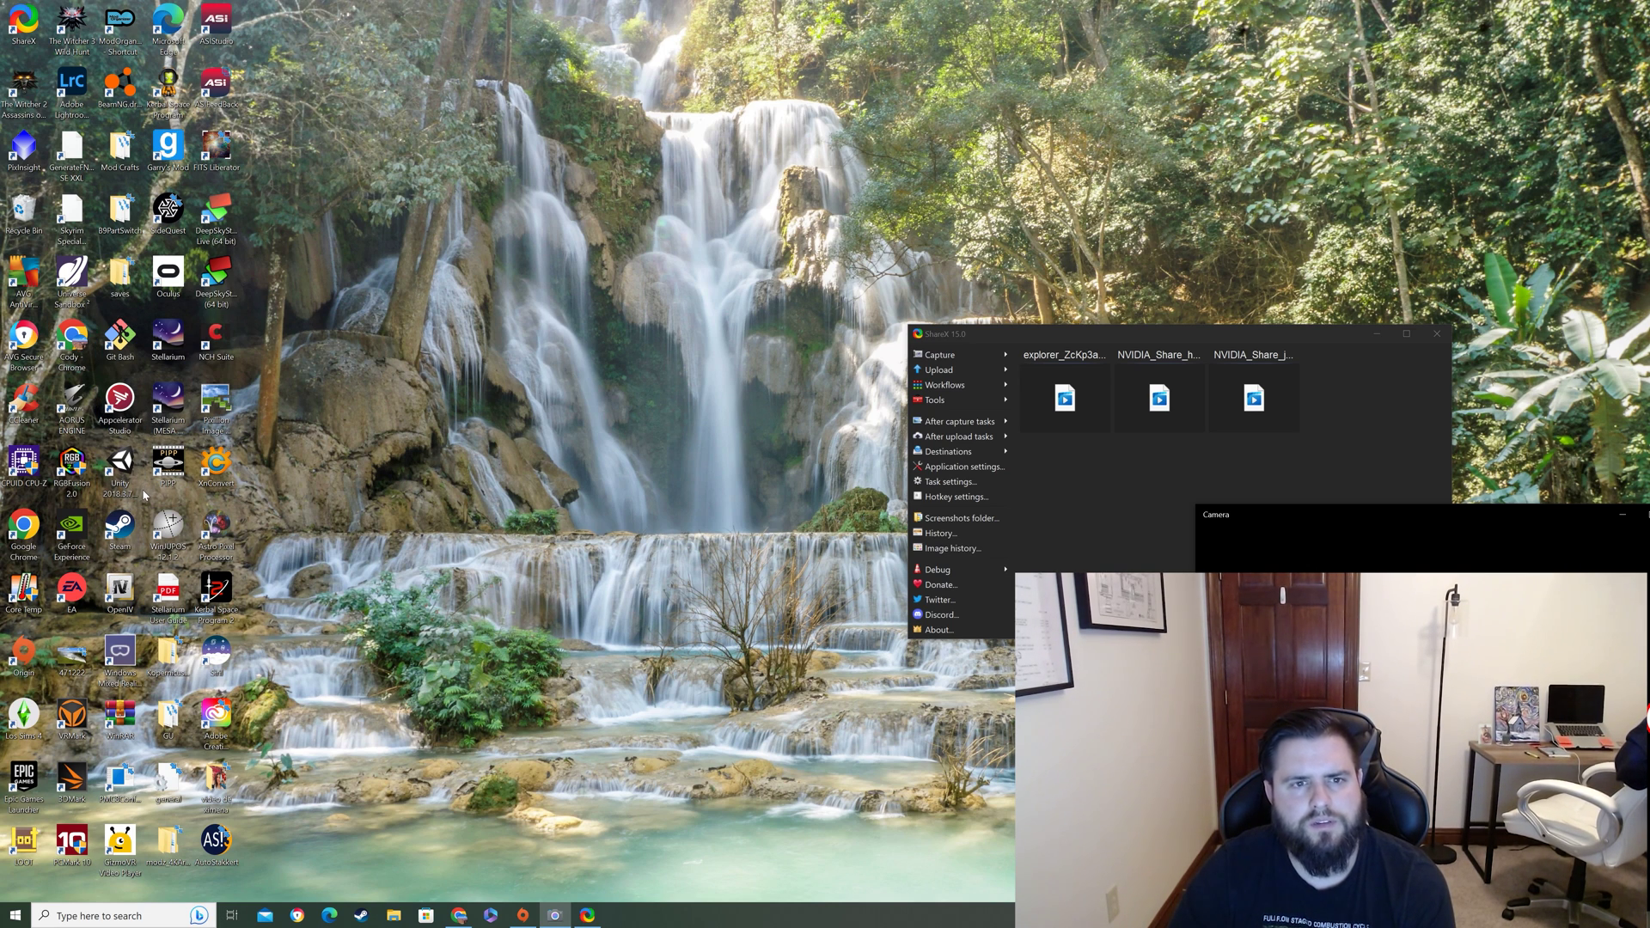
pyautogui.doubleClick(168, 470)
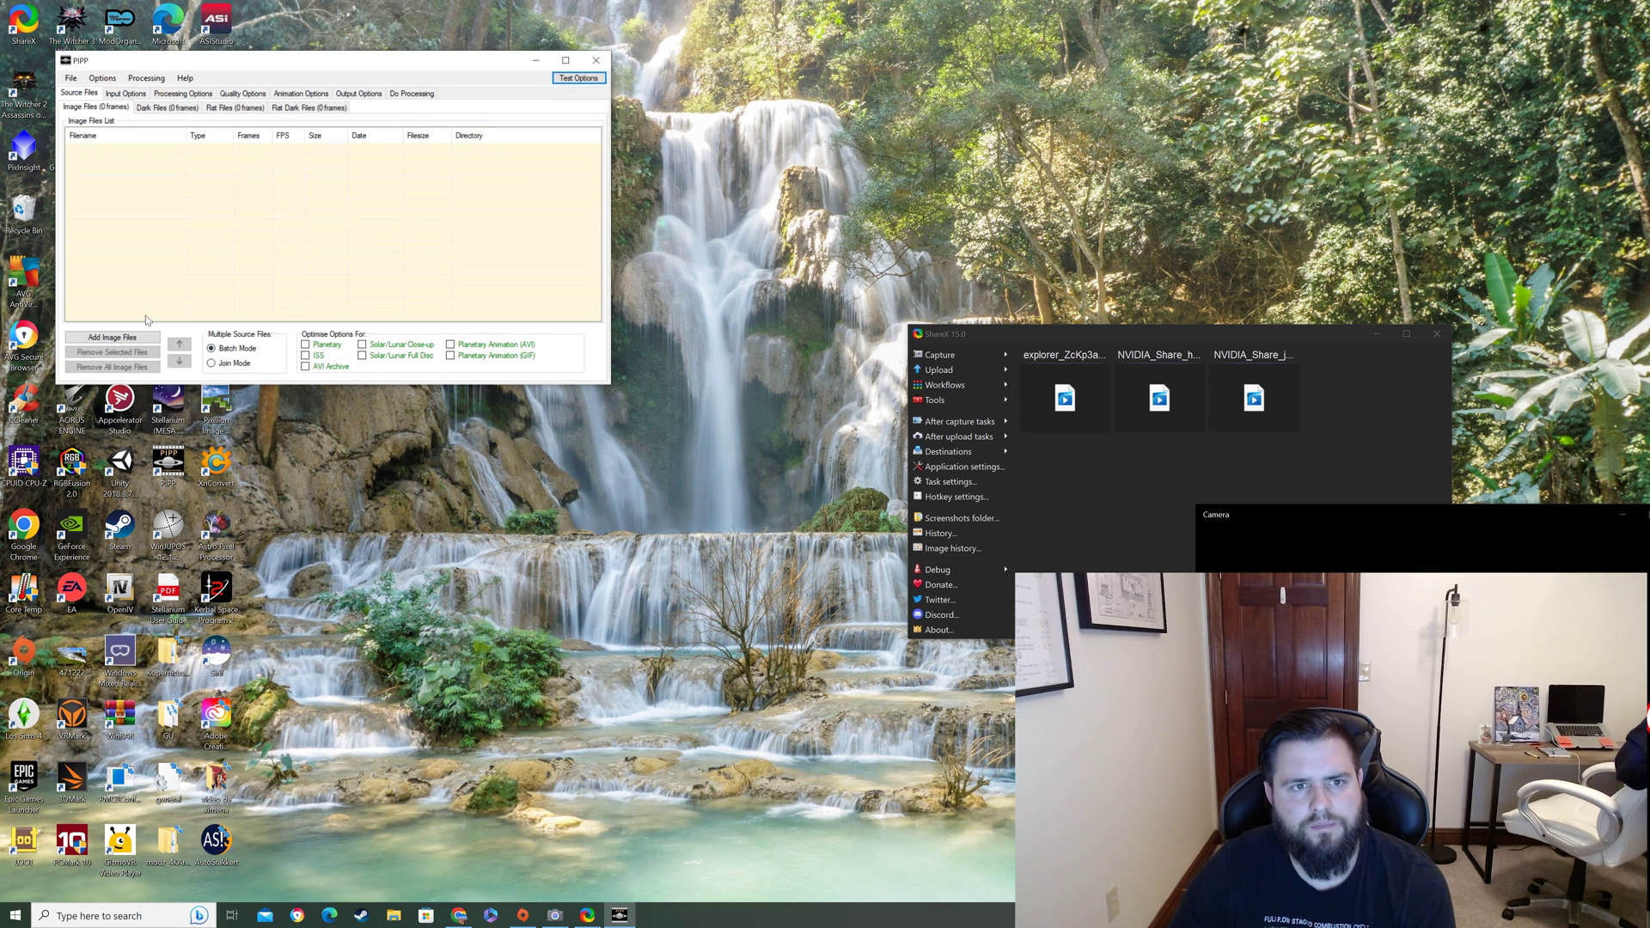
pyautogui.click(138, 341)
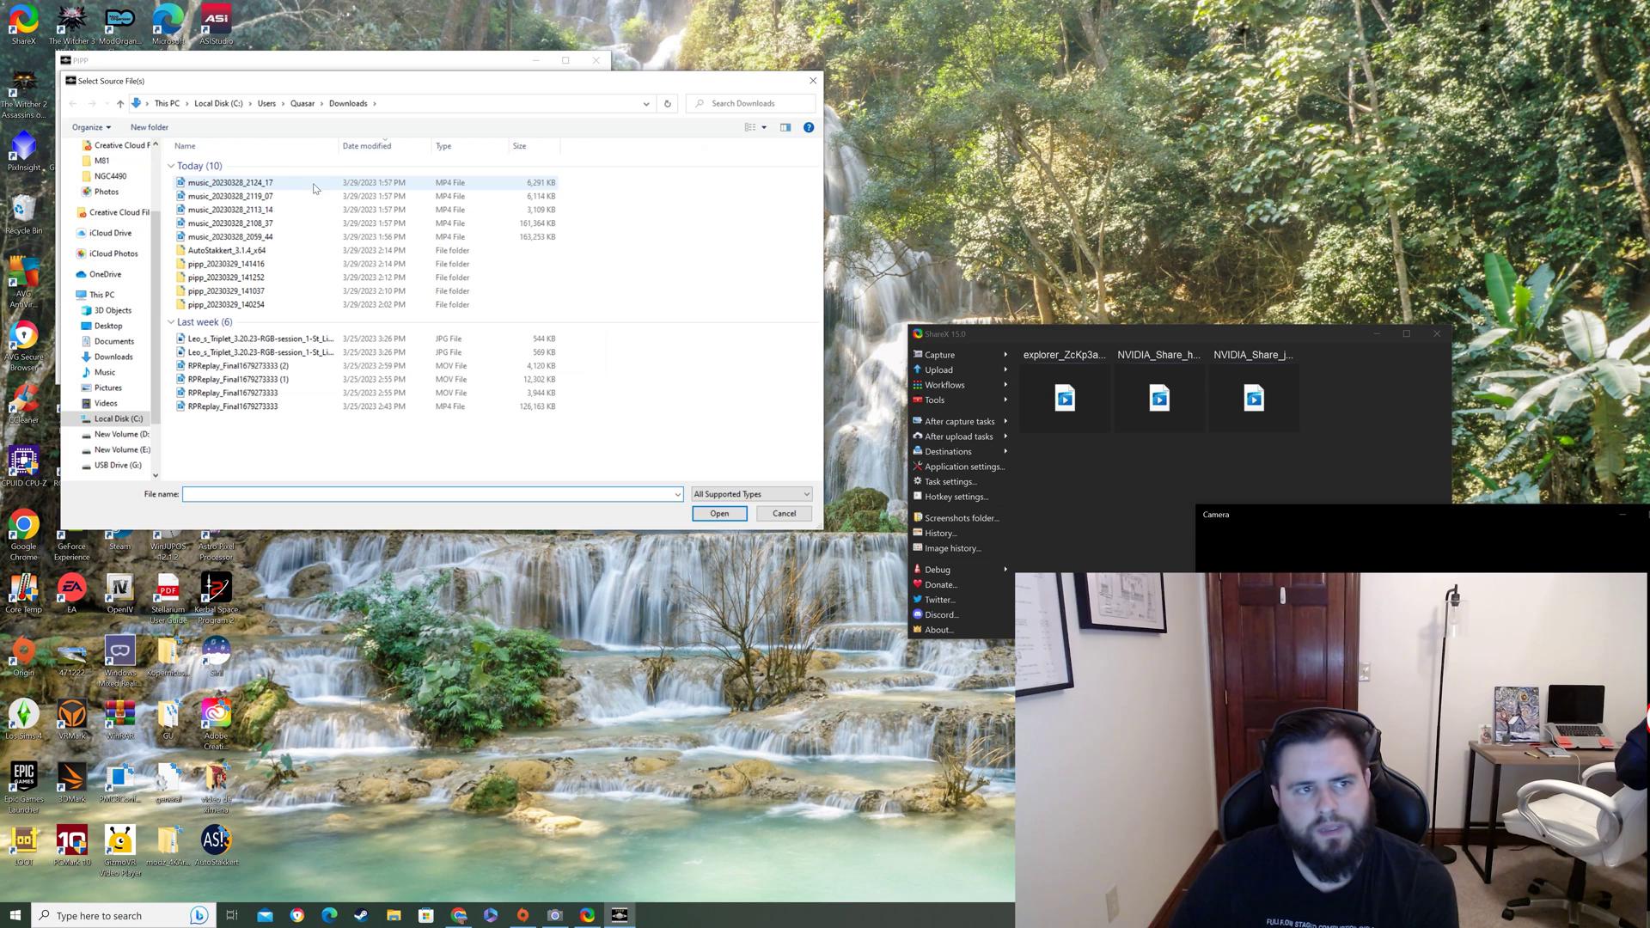
pyautogui.click(317, 196)
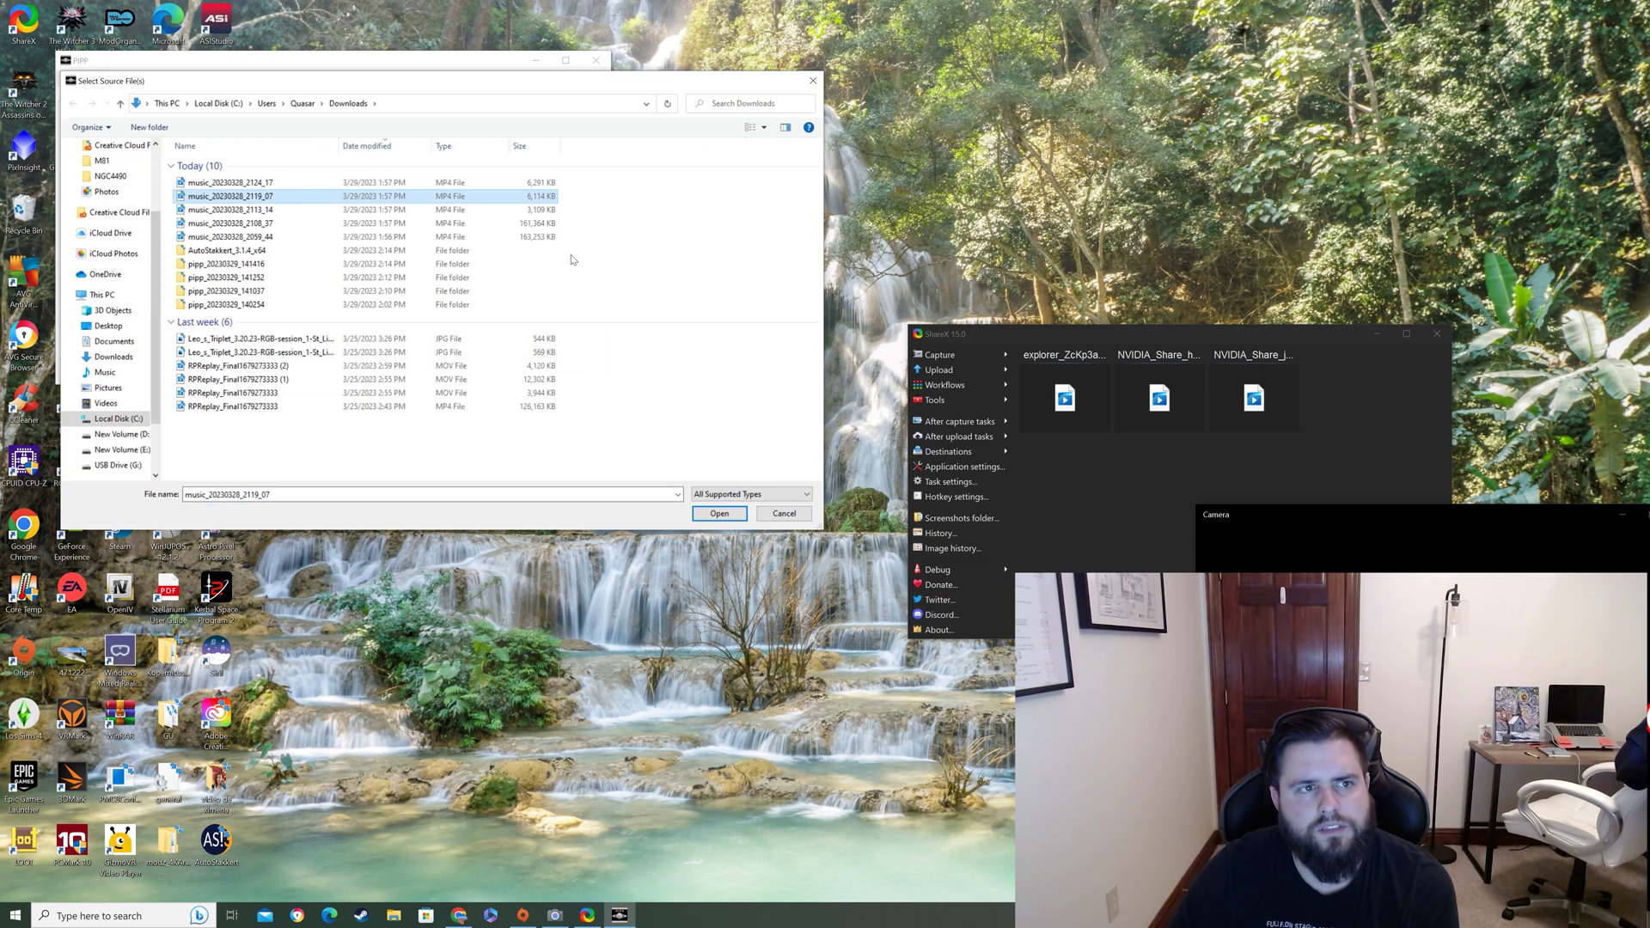
pyautogui.click(532, 224)
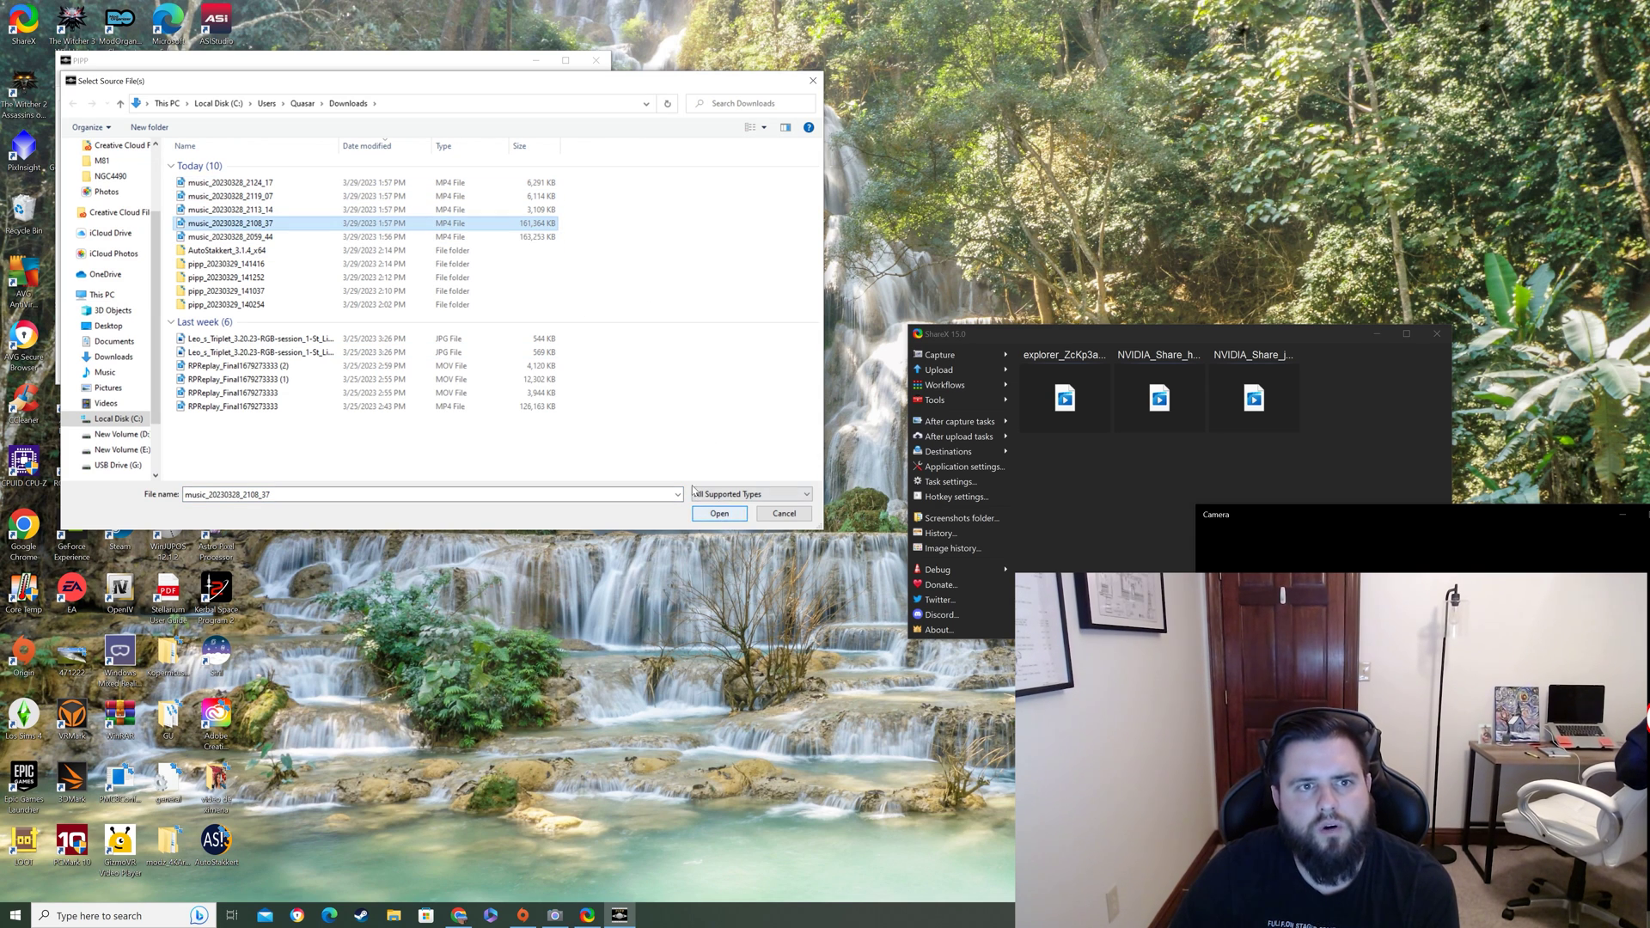
pyautogui.click(718, 515)
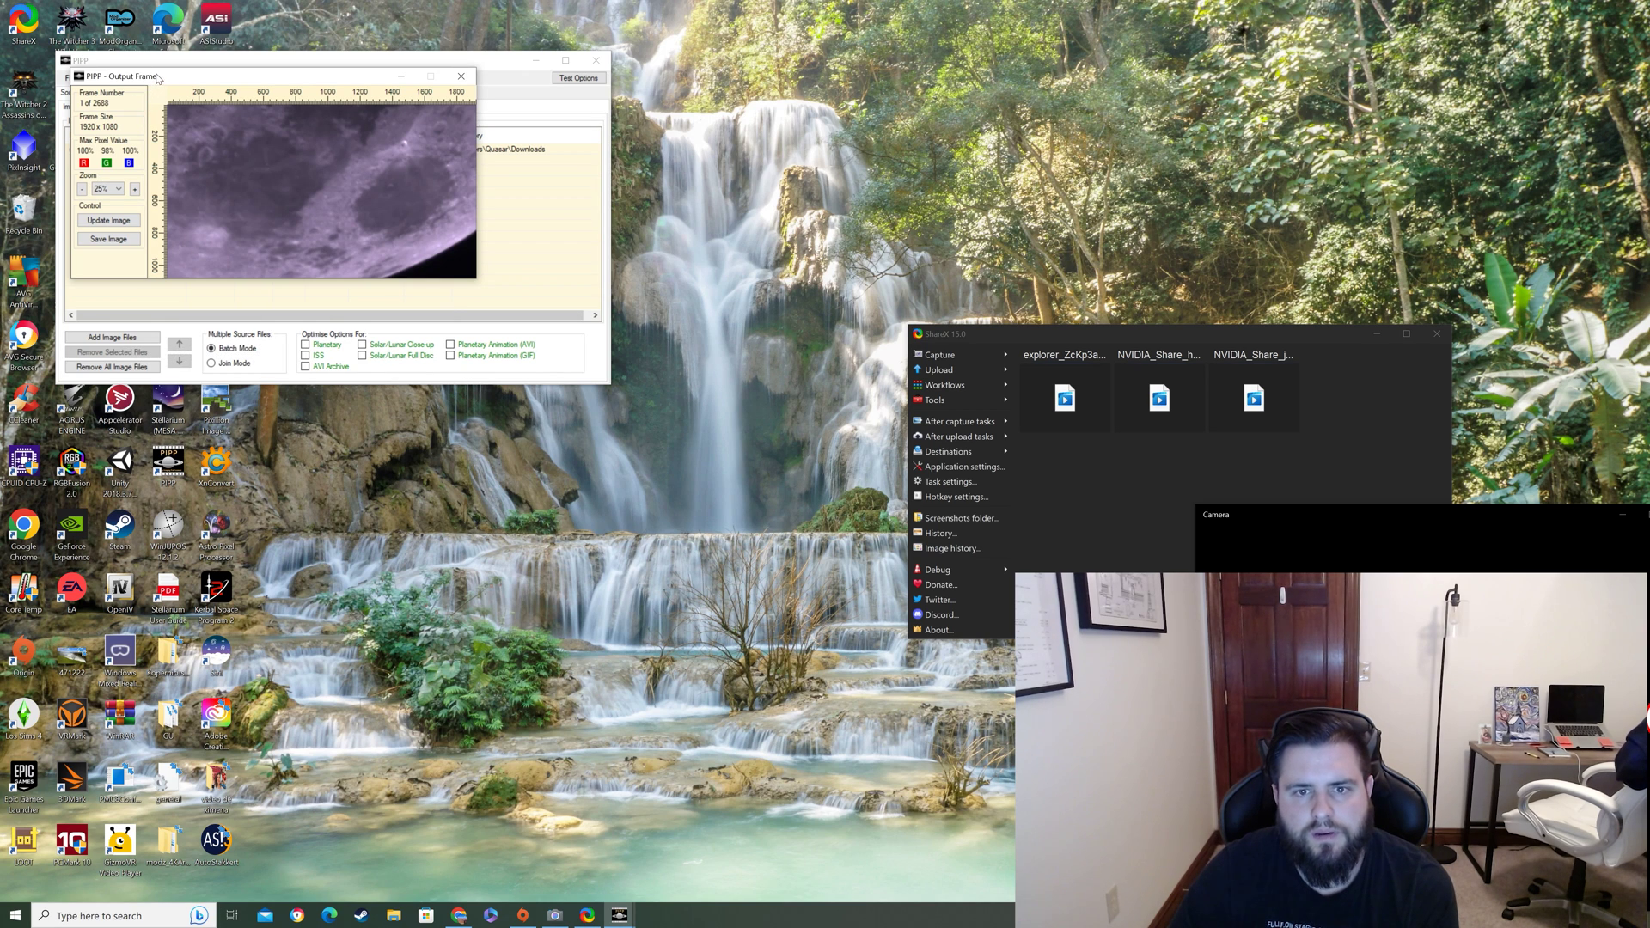
pyautogui.moveTo(157, 78); pyautogui.dragTo(79, 198)
pyautogui.moveTo(300, 63); pyautogui.dragTo(641, 86)
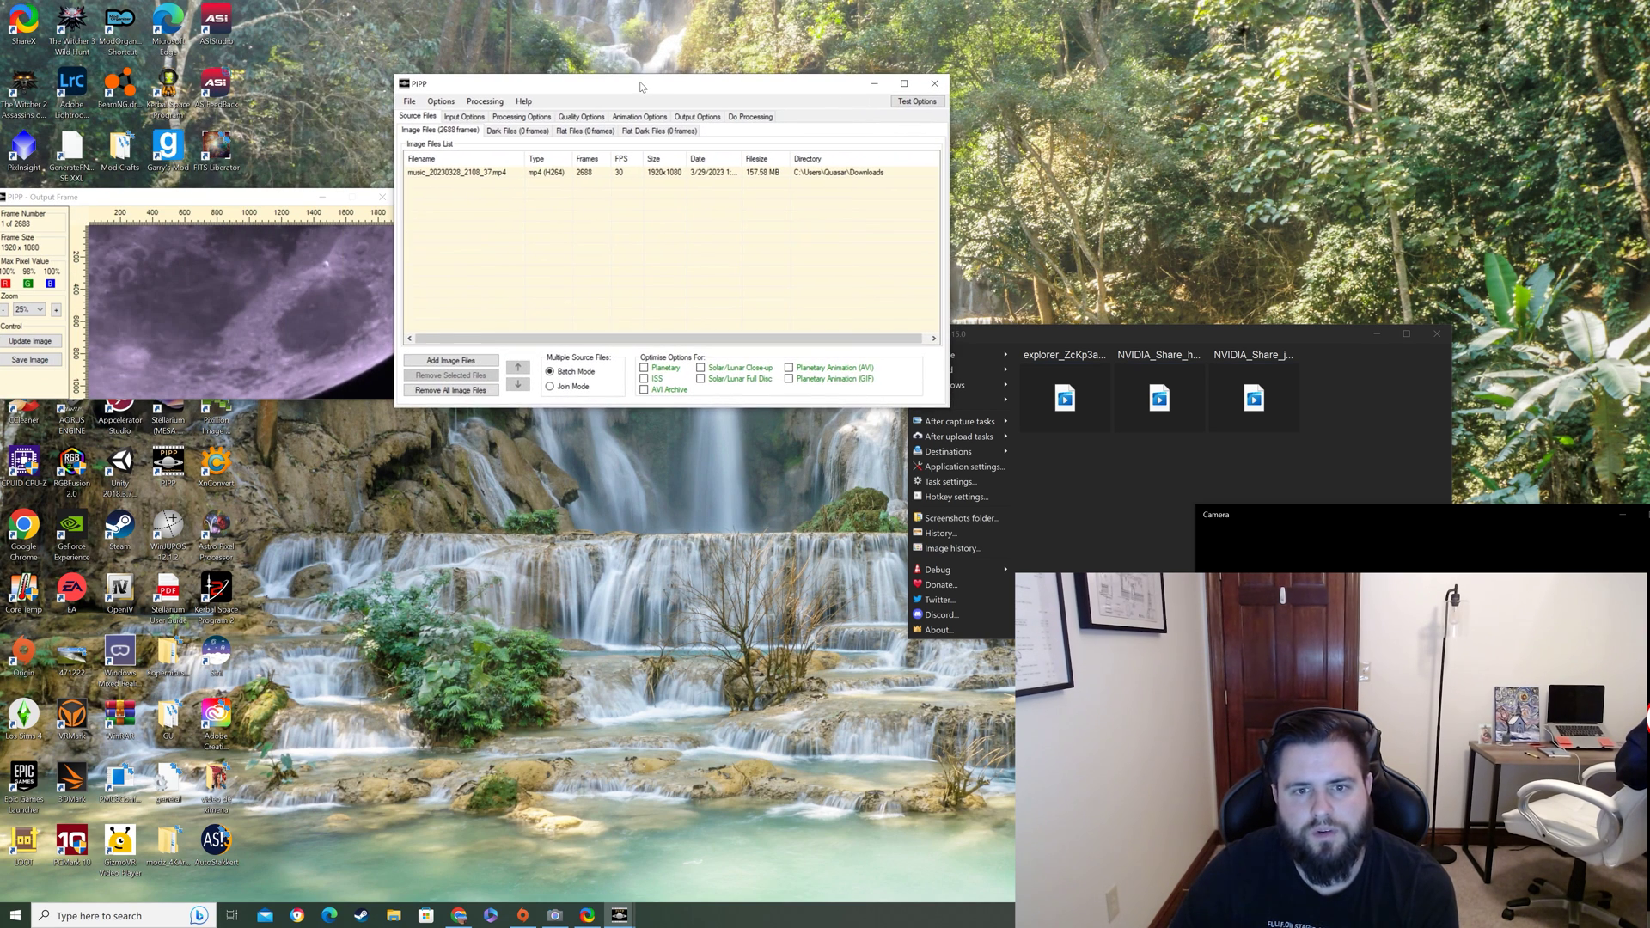
# Switch PIPP's Optimise Options For setting from Planetary to Solar/Lunar Close-up
pyautogui.click(654, 370)
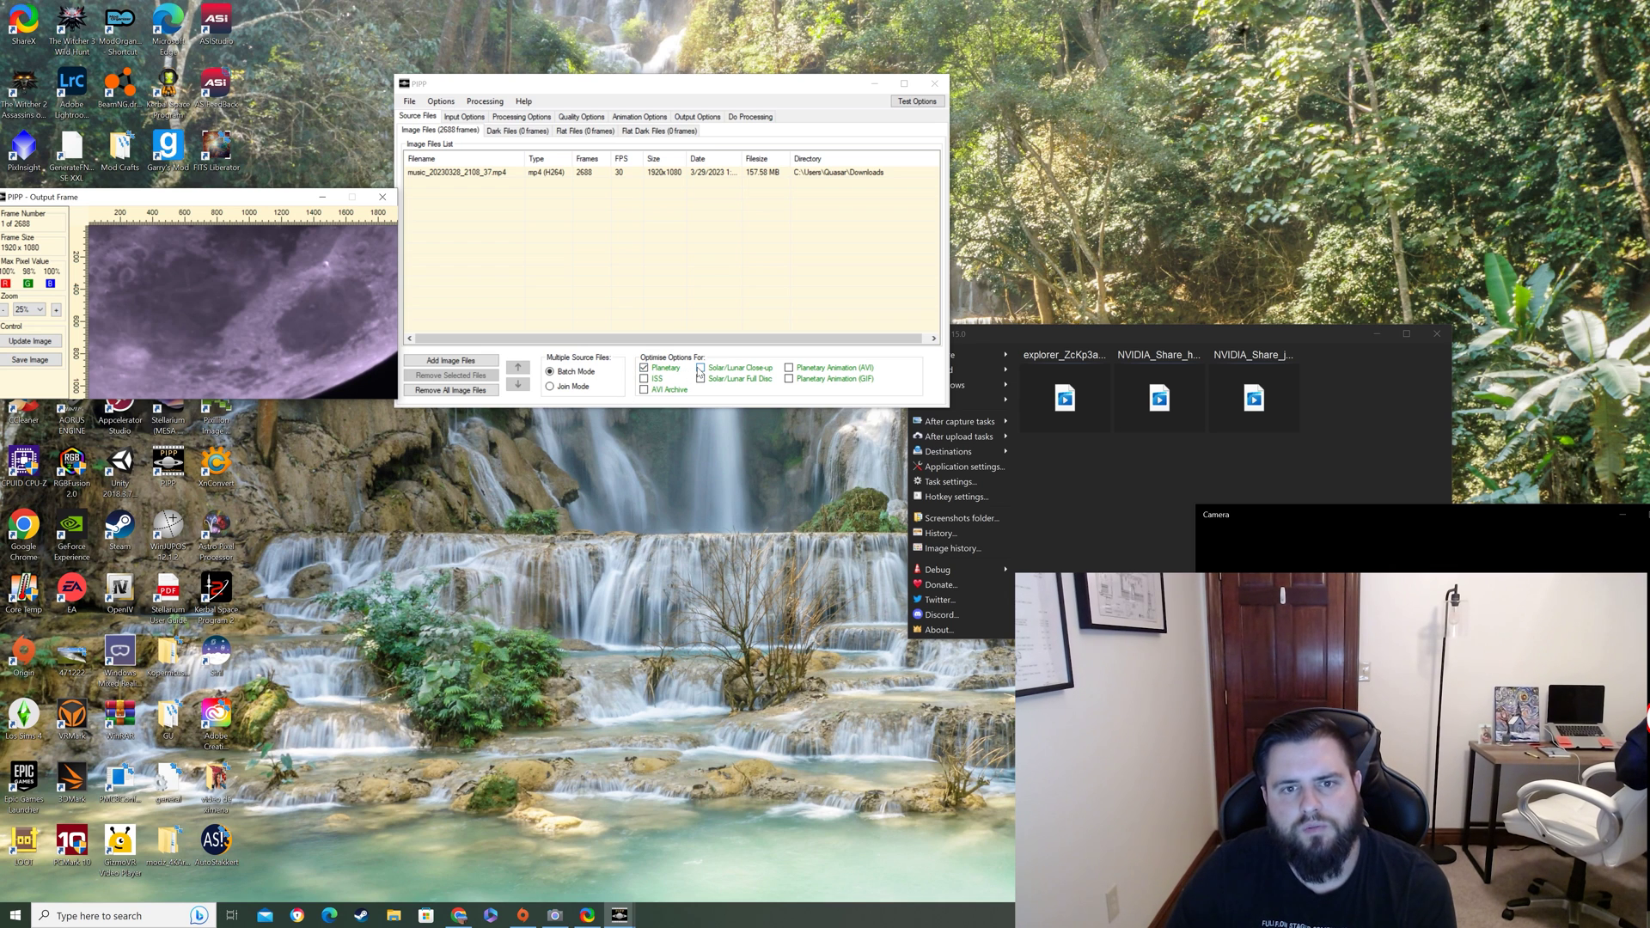
pyautogui.click(700, 369)
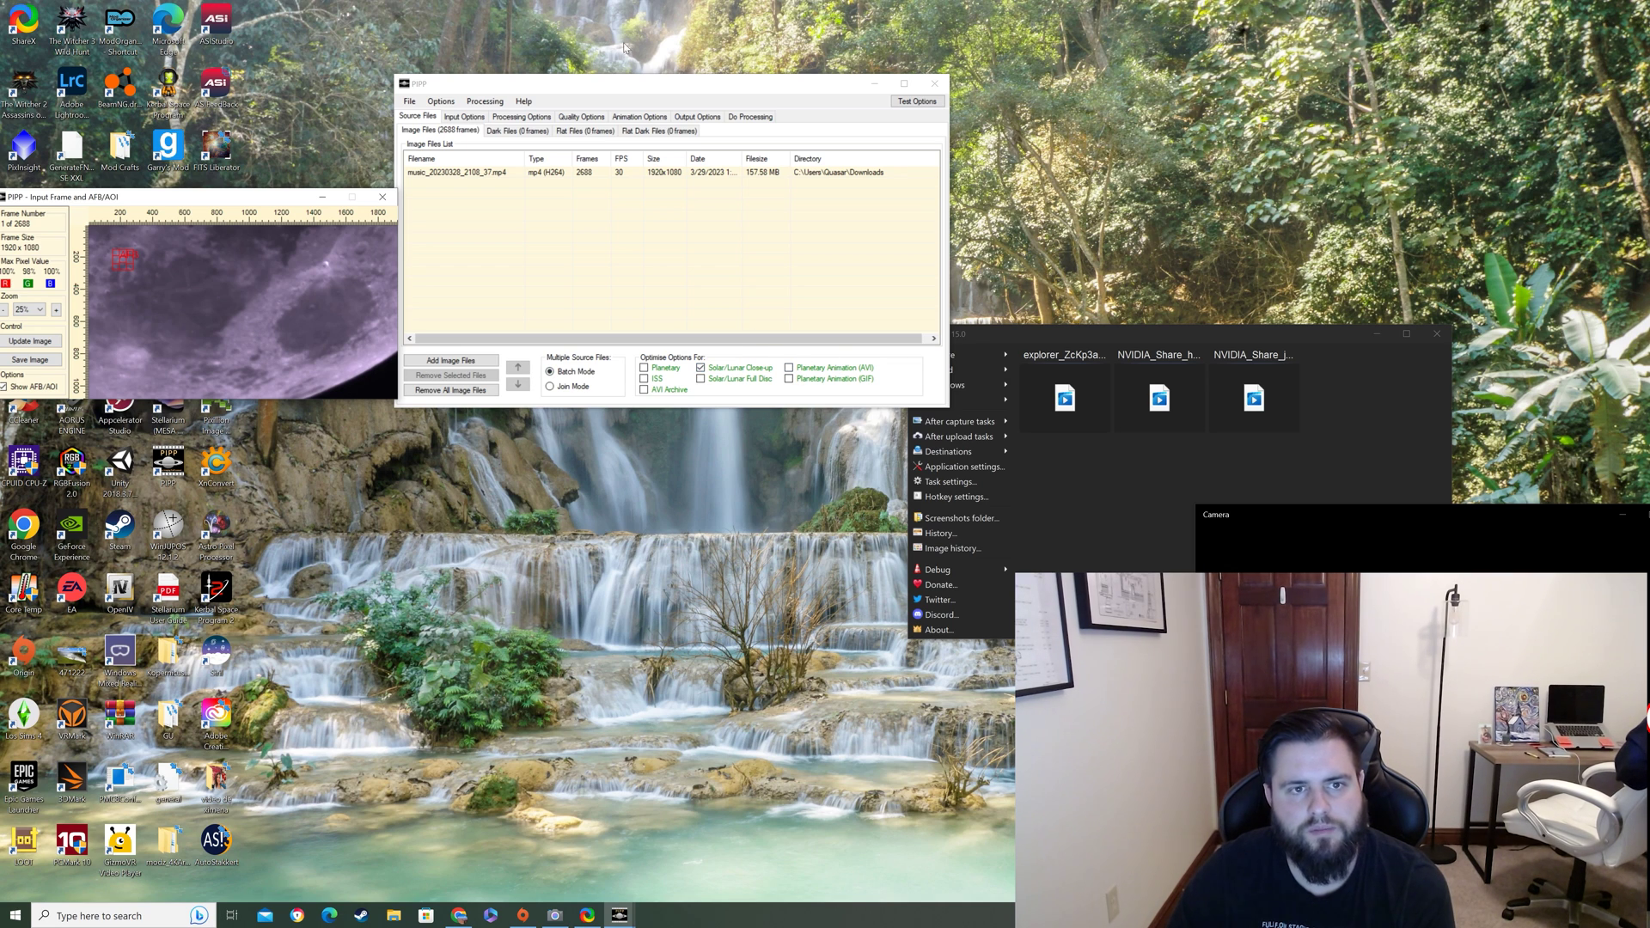
# Run processing on the lunar video to produce the monochrome AVI, then return to PIPP's main window
pyautogui.click(748, 117)
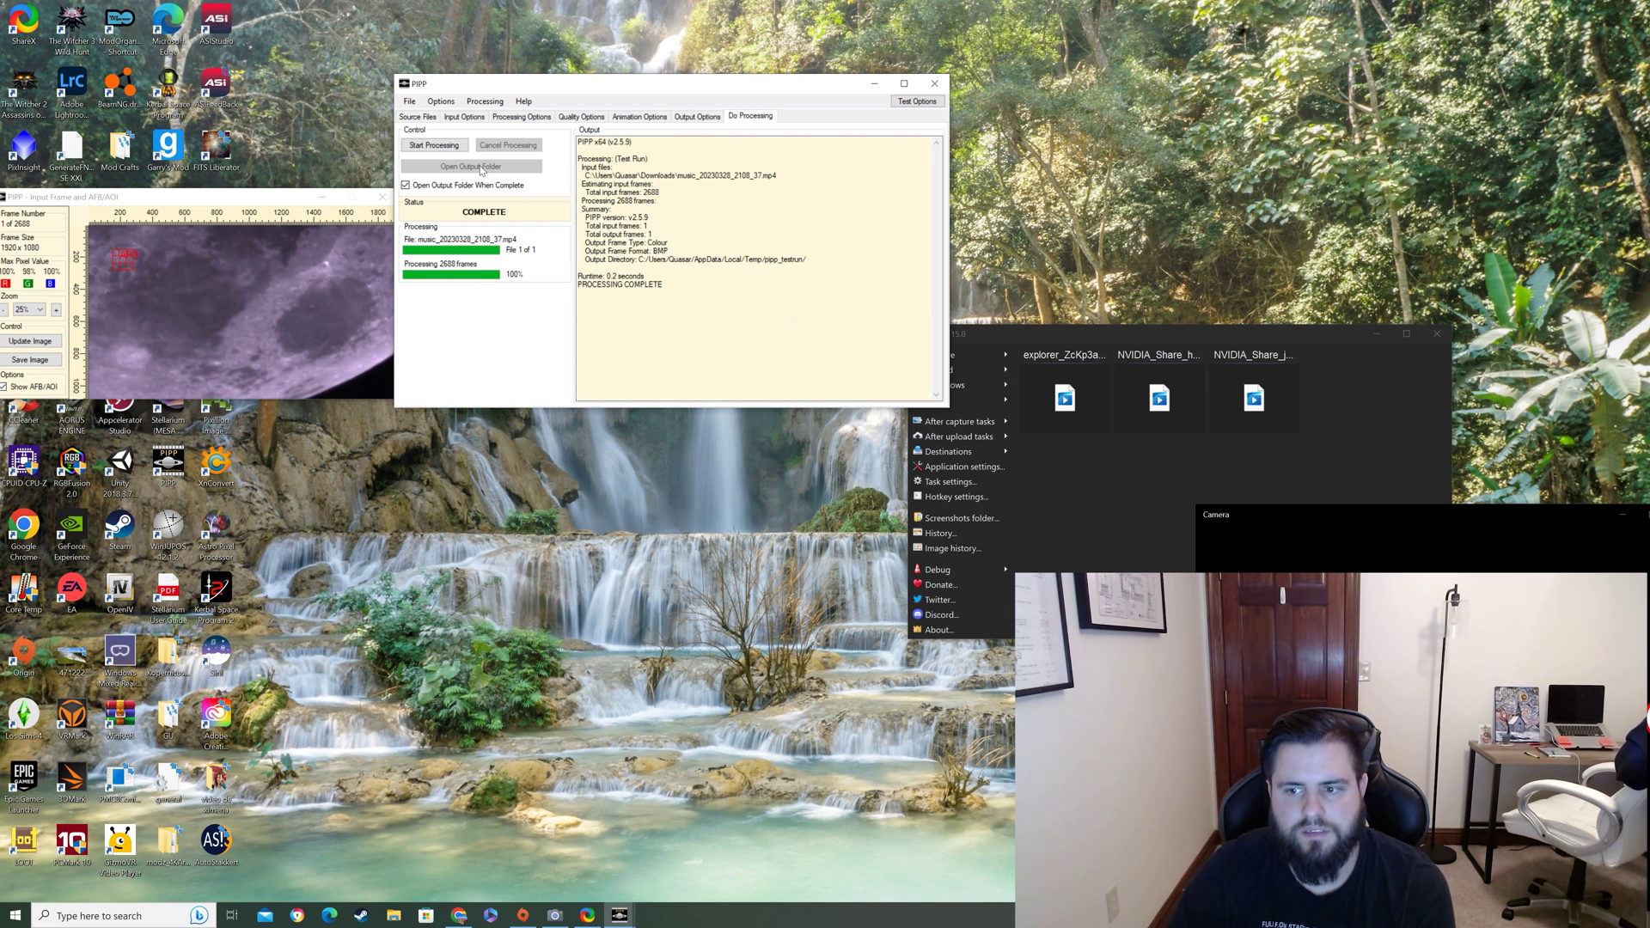
pyautogui.click(434, 145)
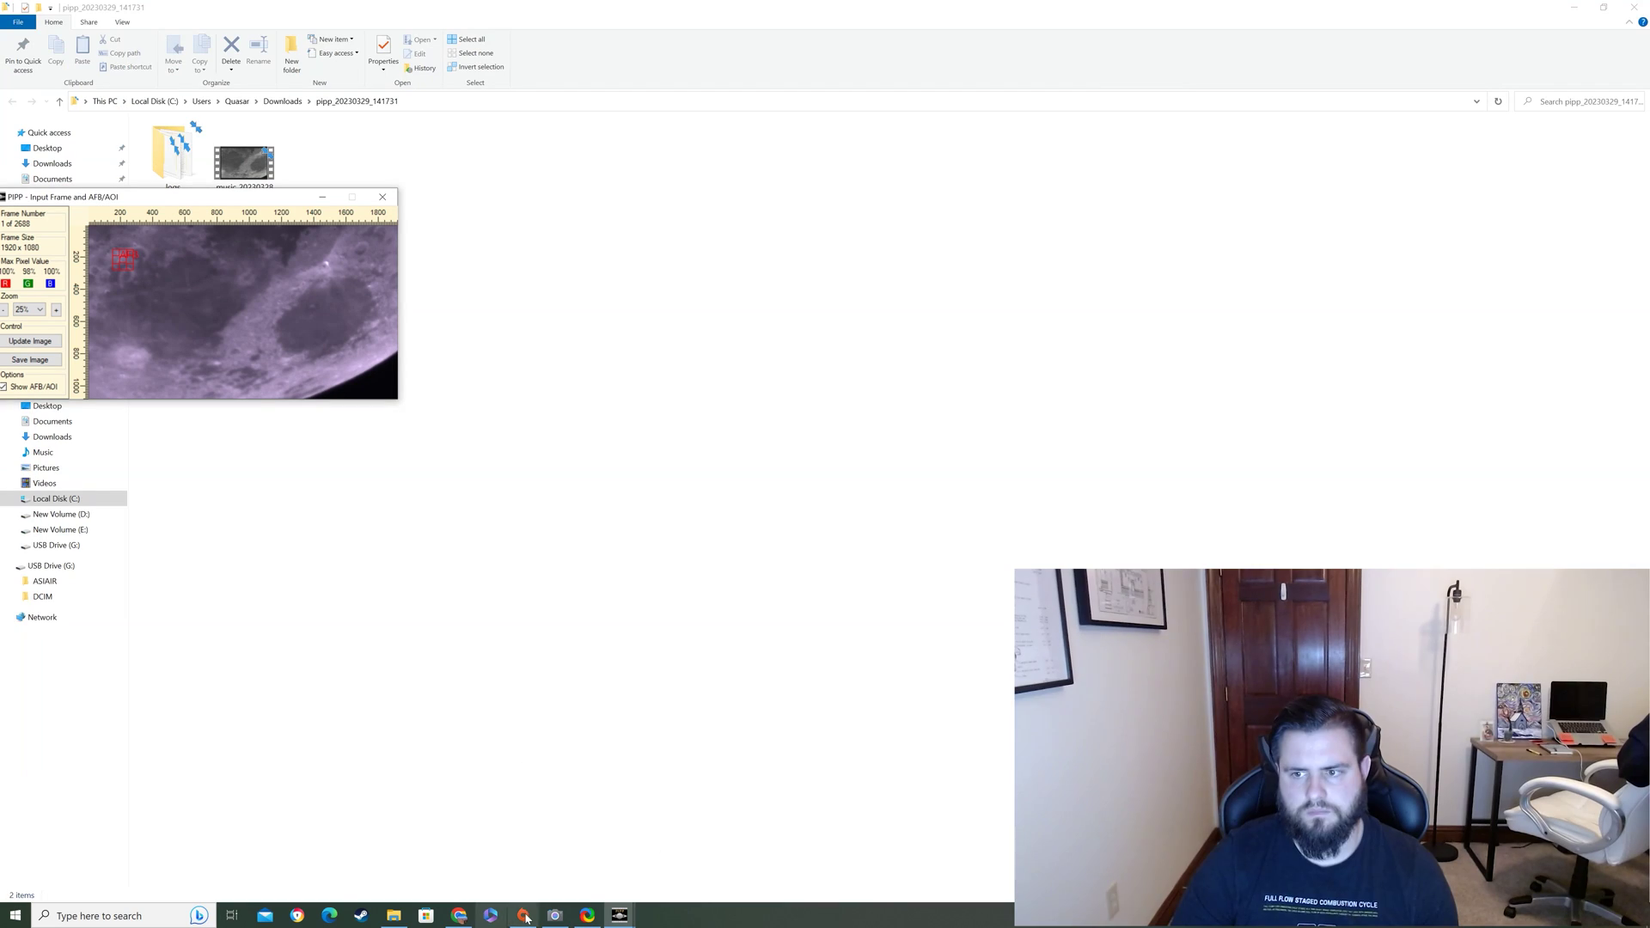
pyautogui.moveTo(619, 915)
pyautogui.click(592, 859)
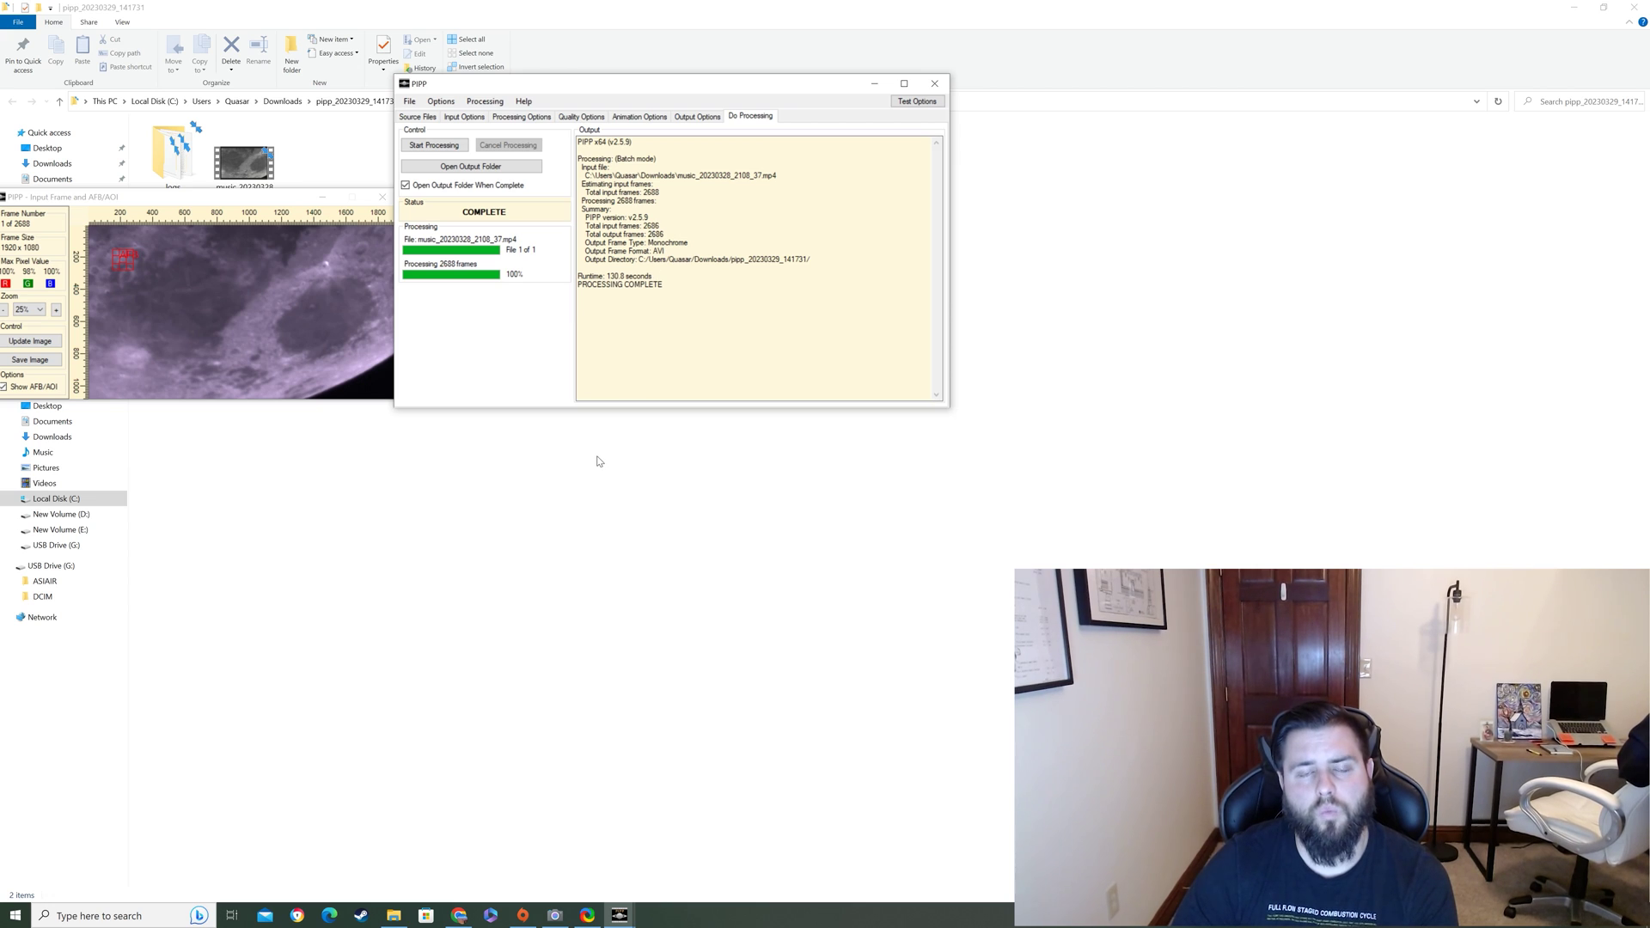
# Check the processed AVI in the pipp_20230329_141731 folder, then minimise Explorer and close PIPP
pyautogui.click(584, 479)
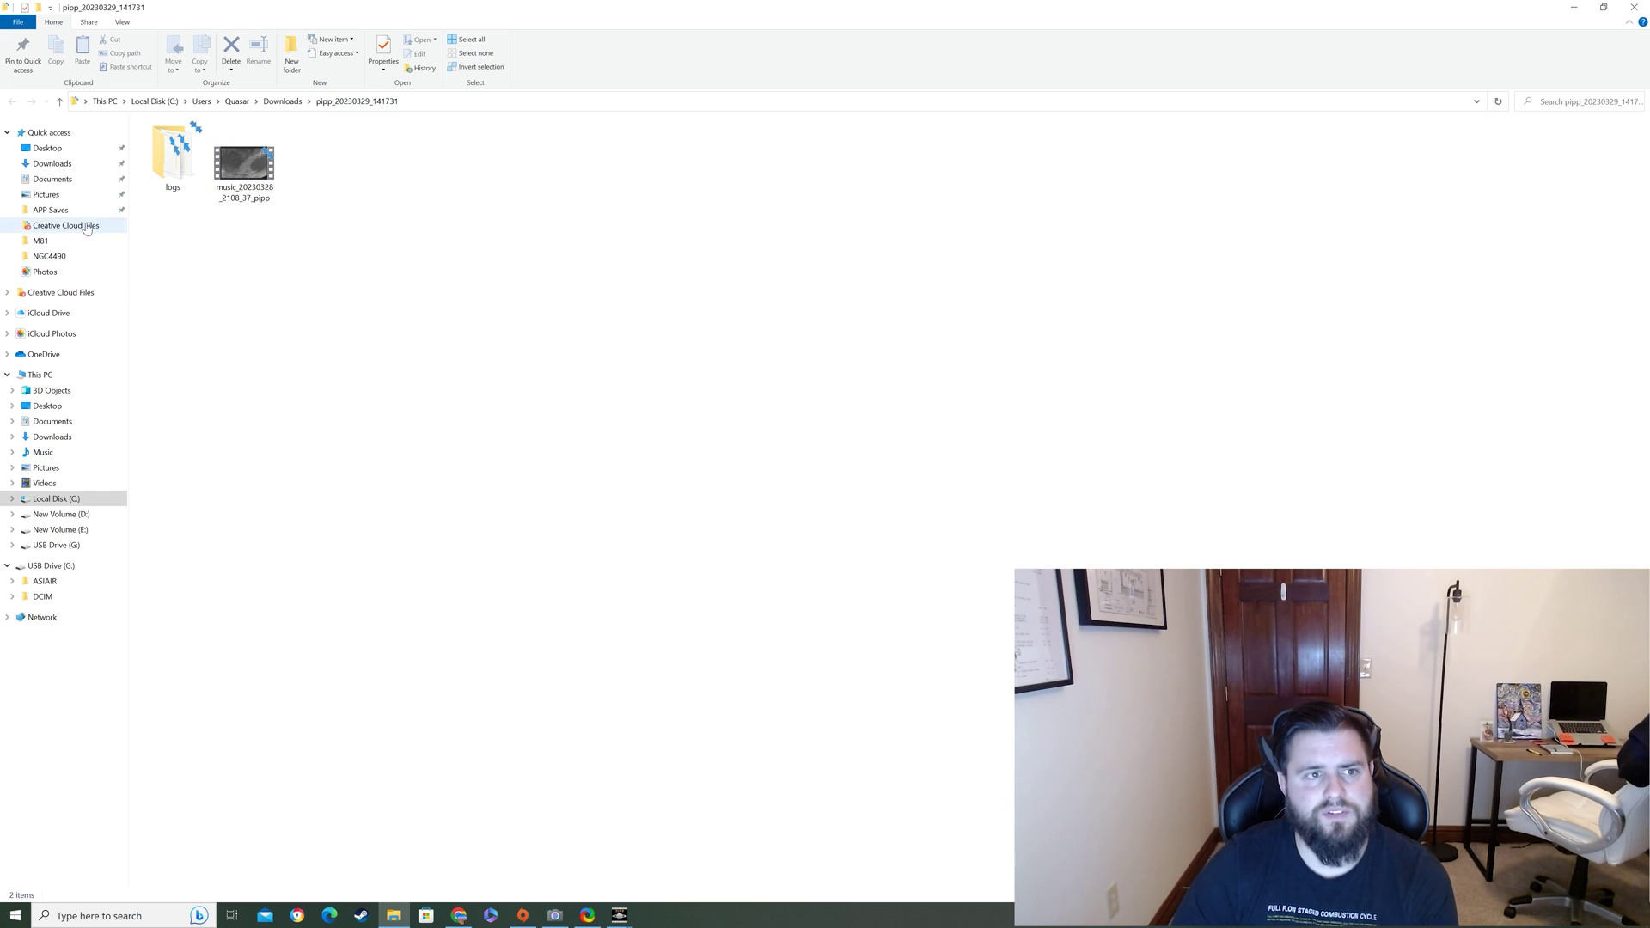
pyautogui.click(76, 171)
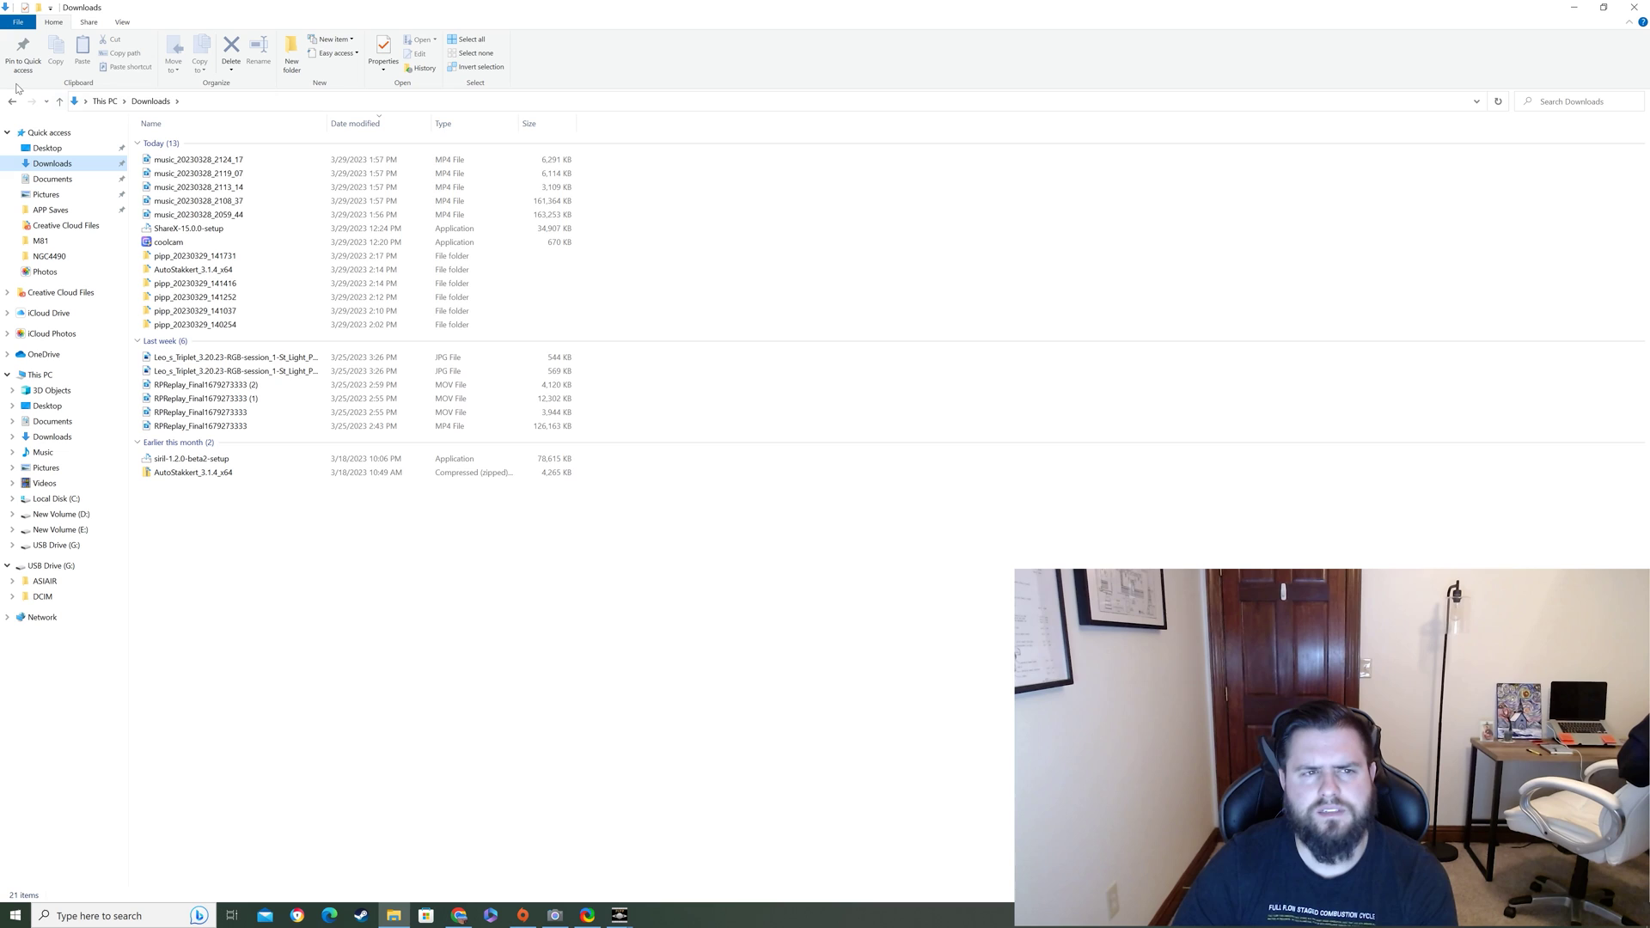
pyautogui.click(13, 101)
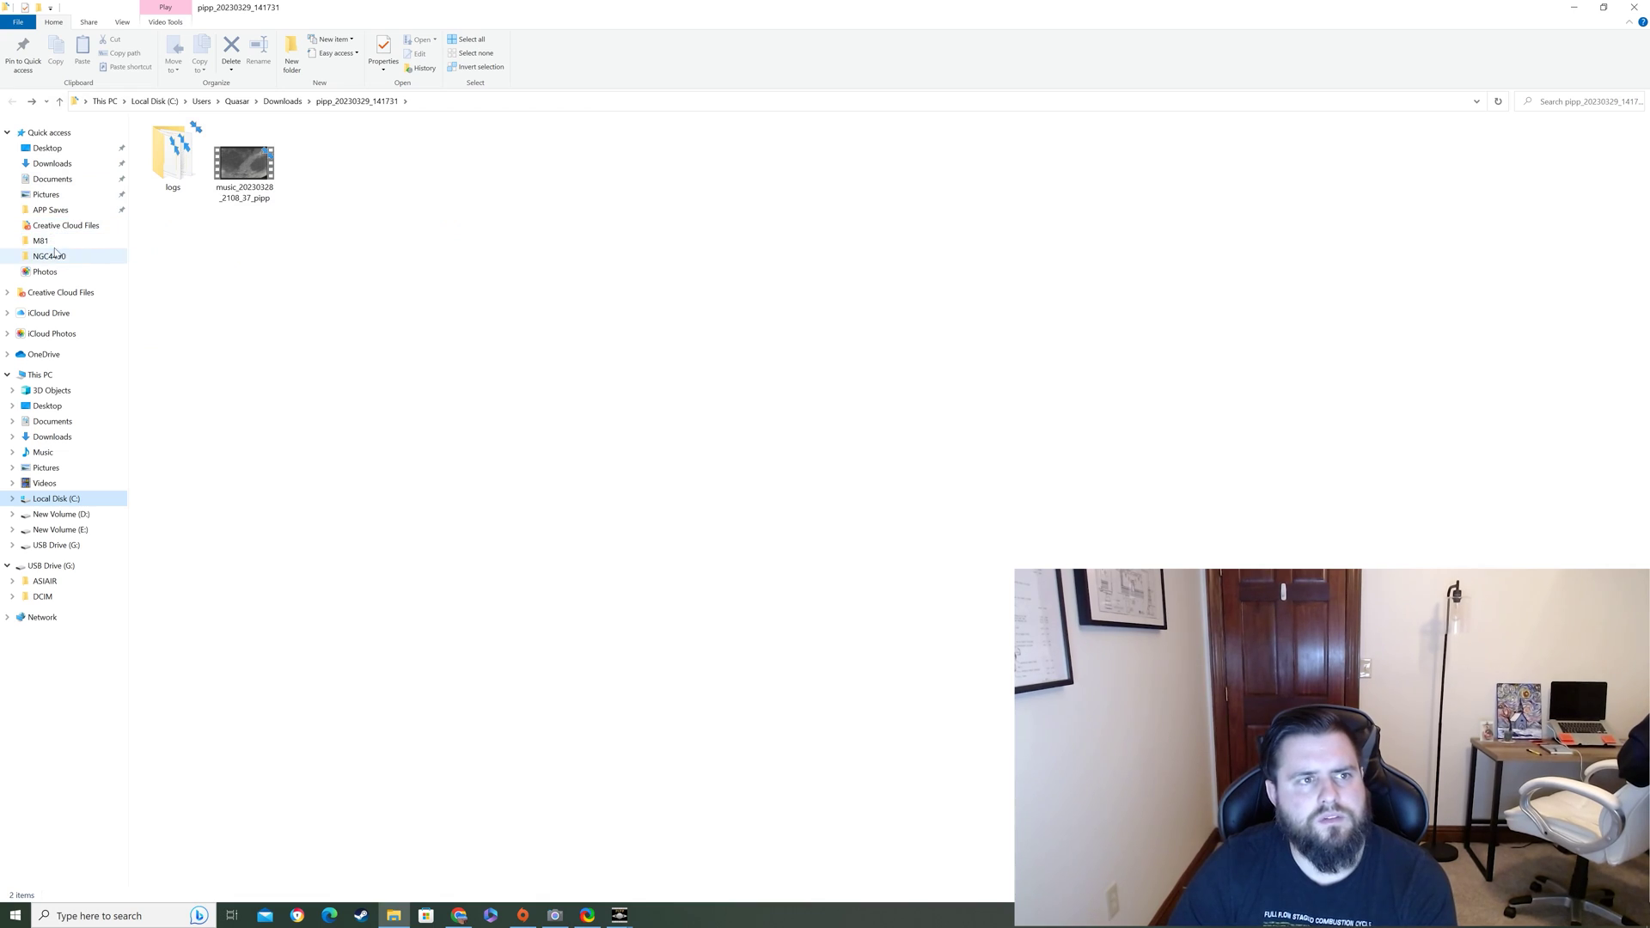
pyautogui.click(1573, 6)
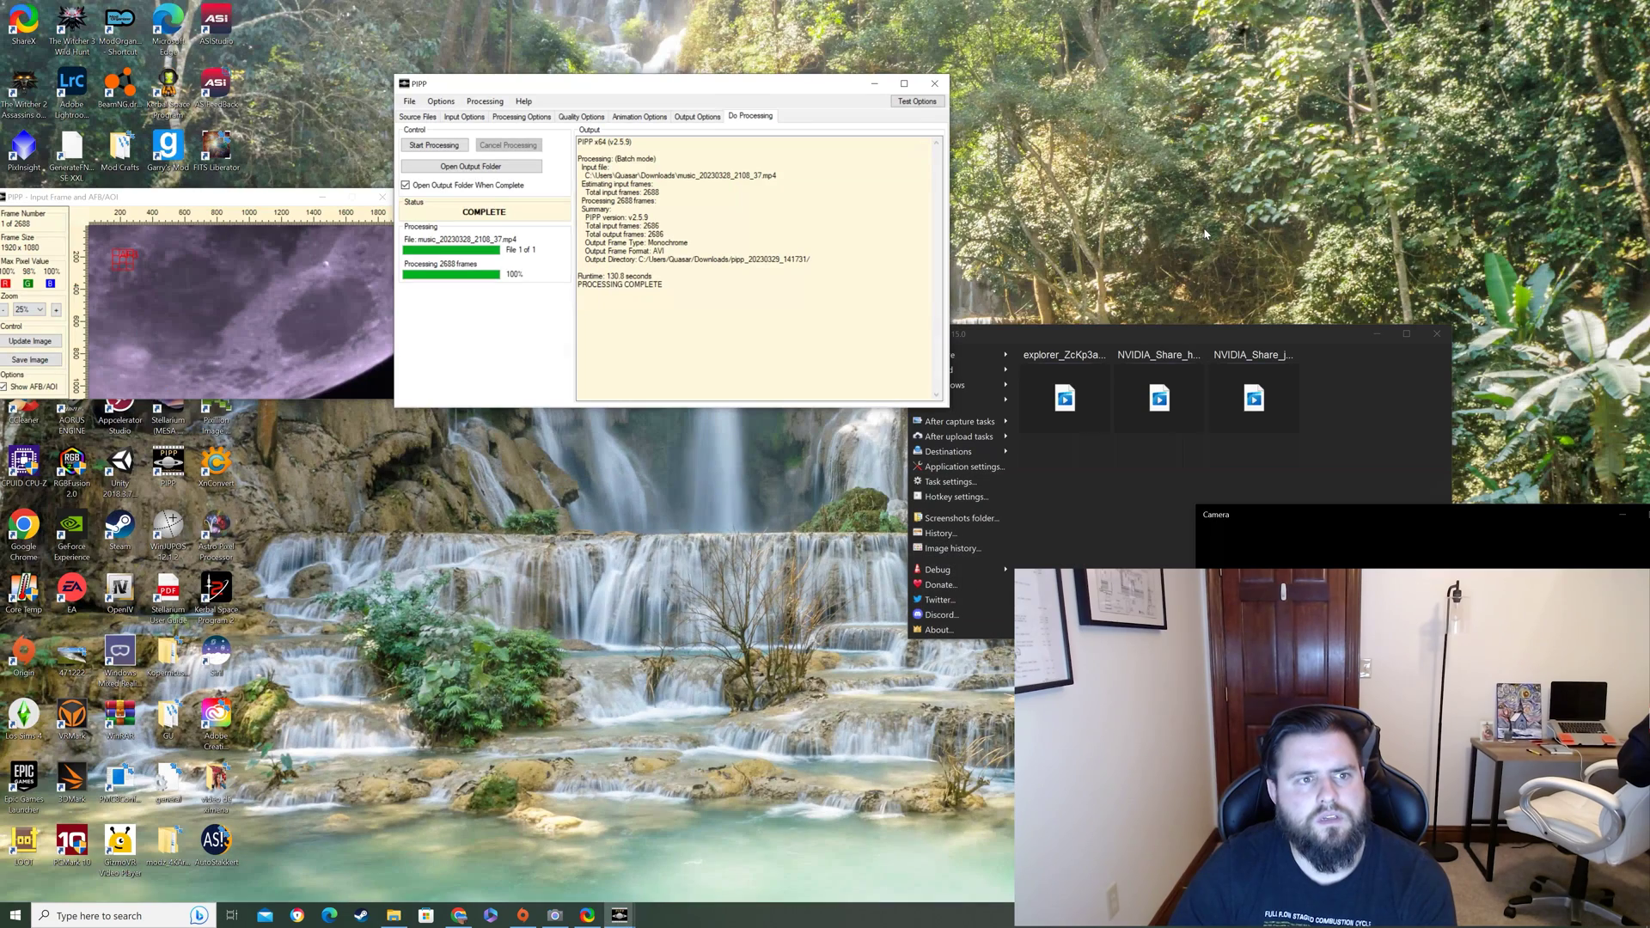
pyautogui.click(935, 83)
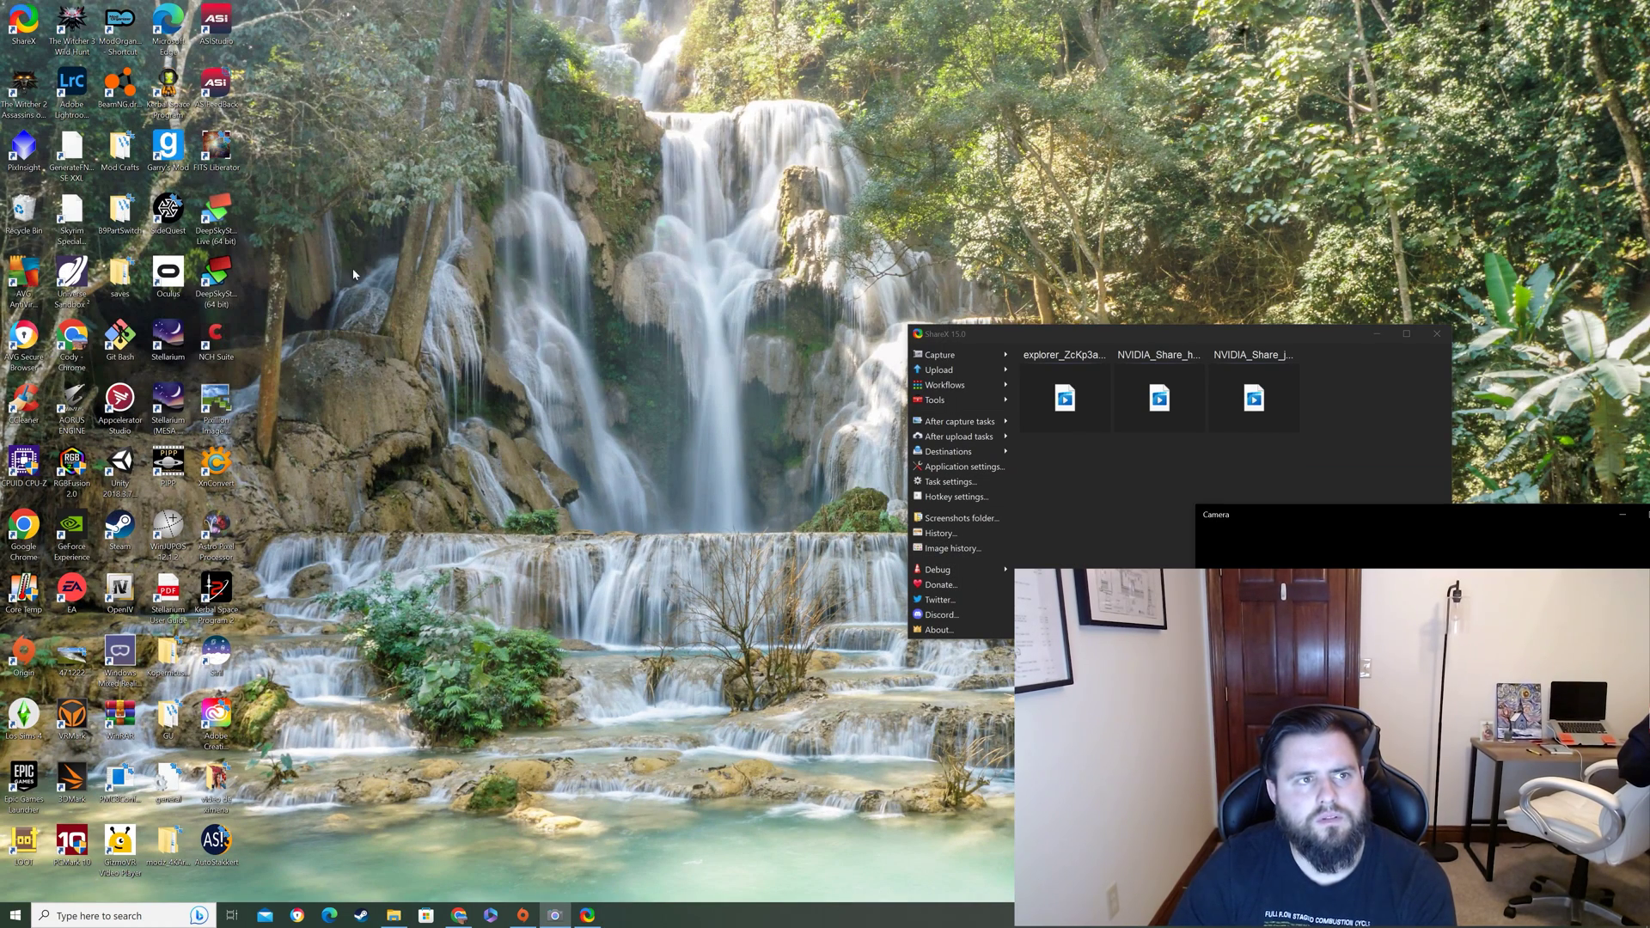
# Search the Start menu for 'autos' and launch AutoStakkert.exe
pyautogui.click(86, 916)
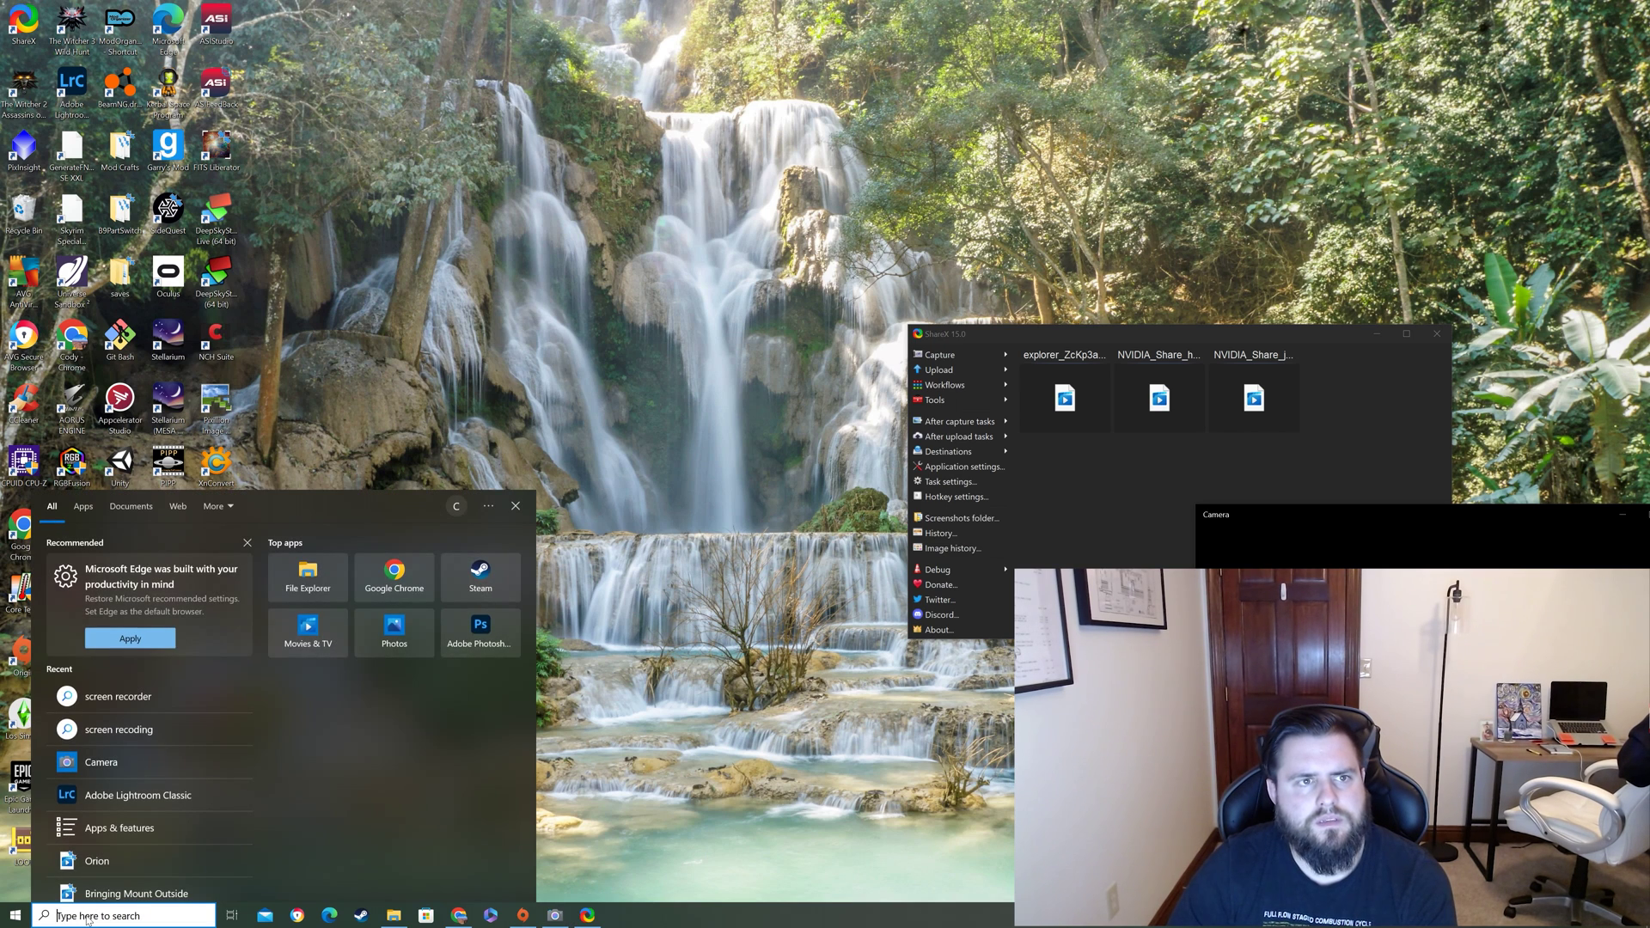
pyautogui.write('autos')
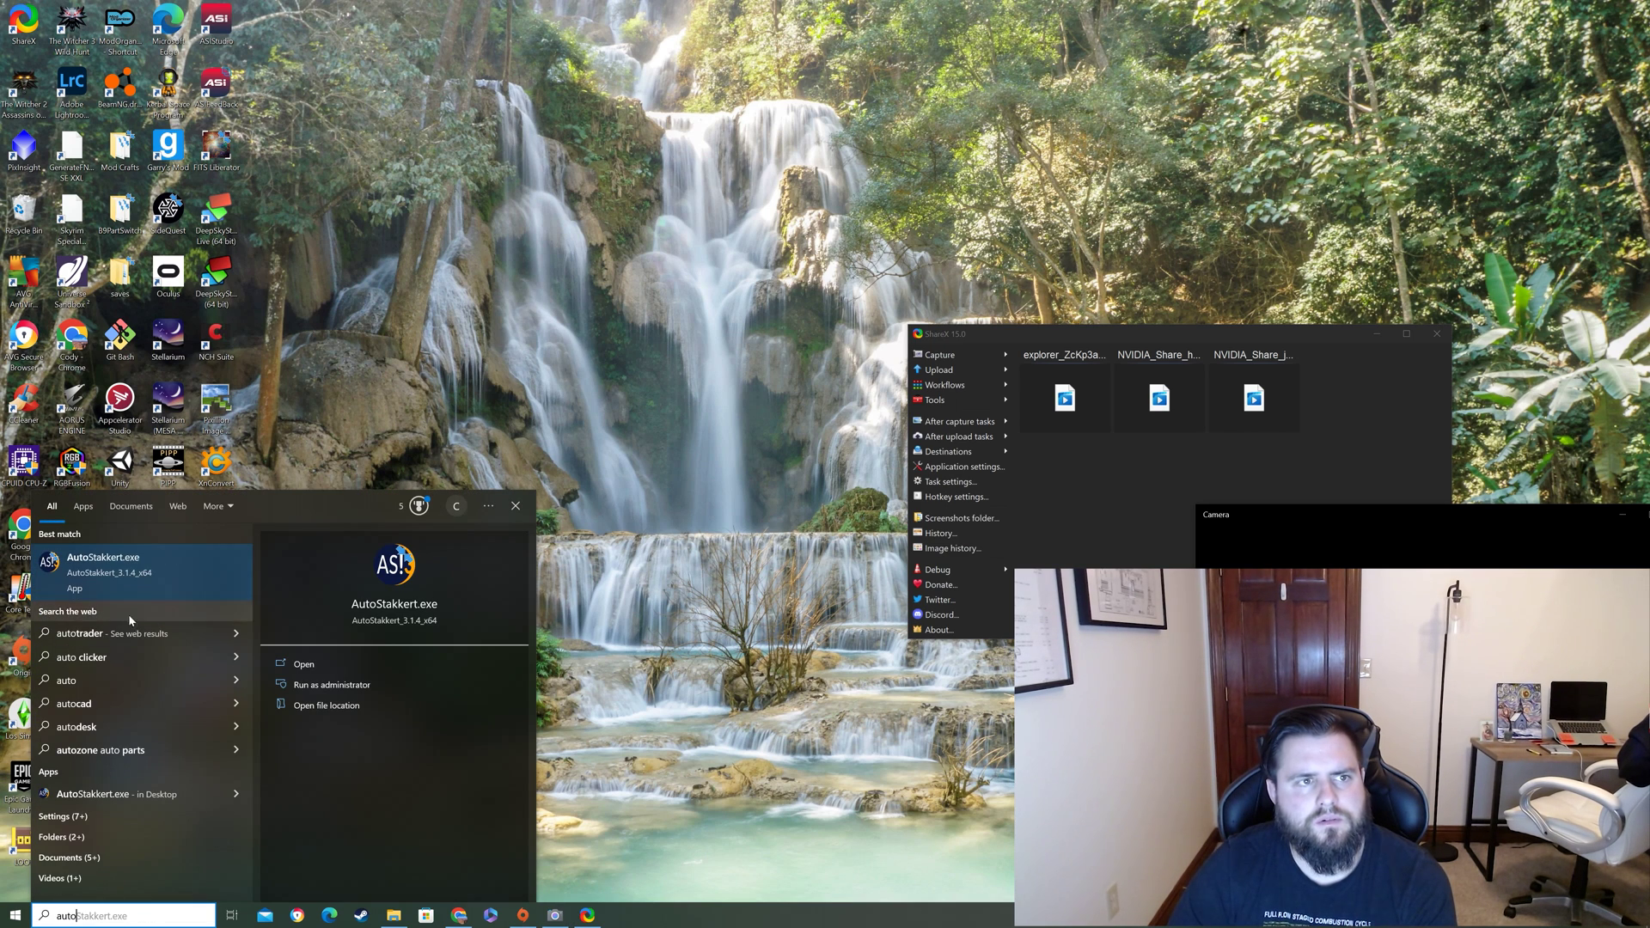
pyautogui.click(146, 574)
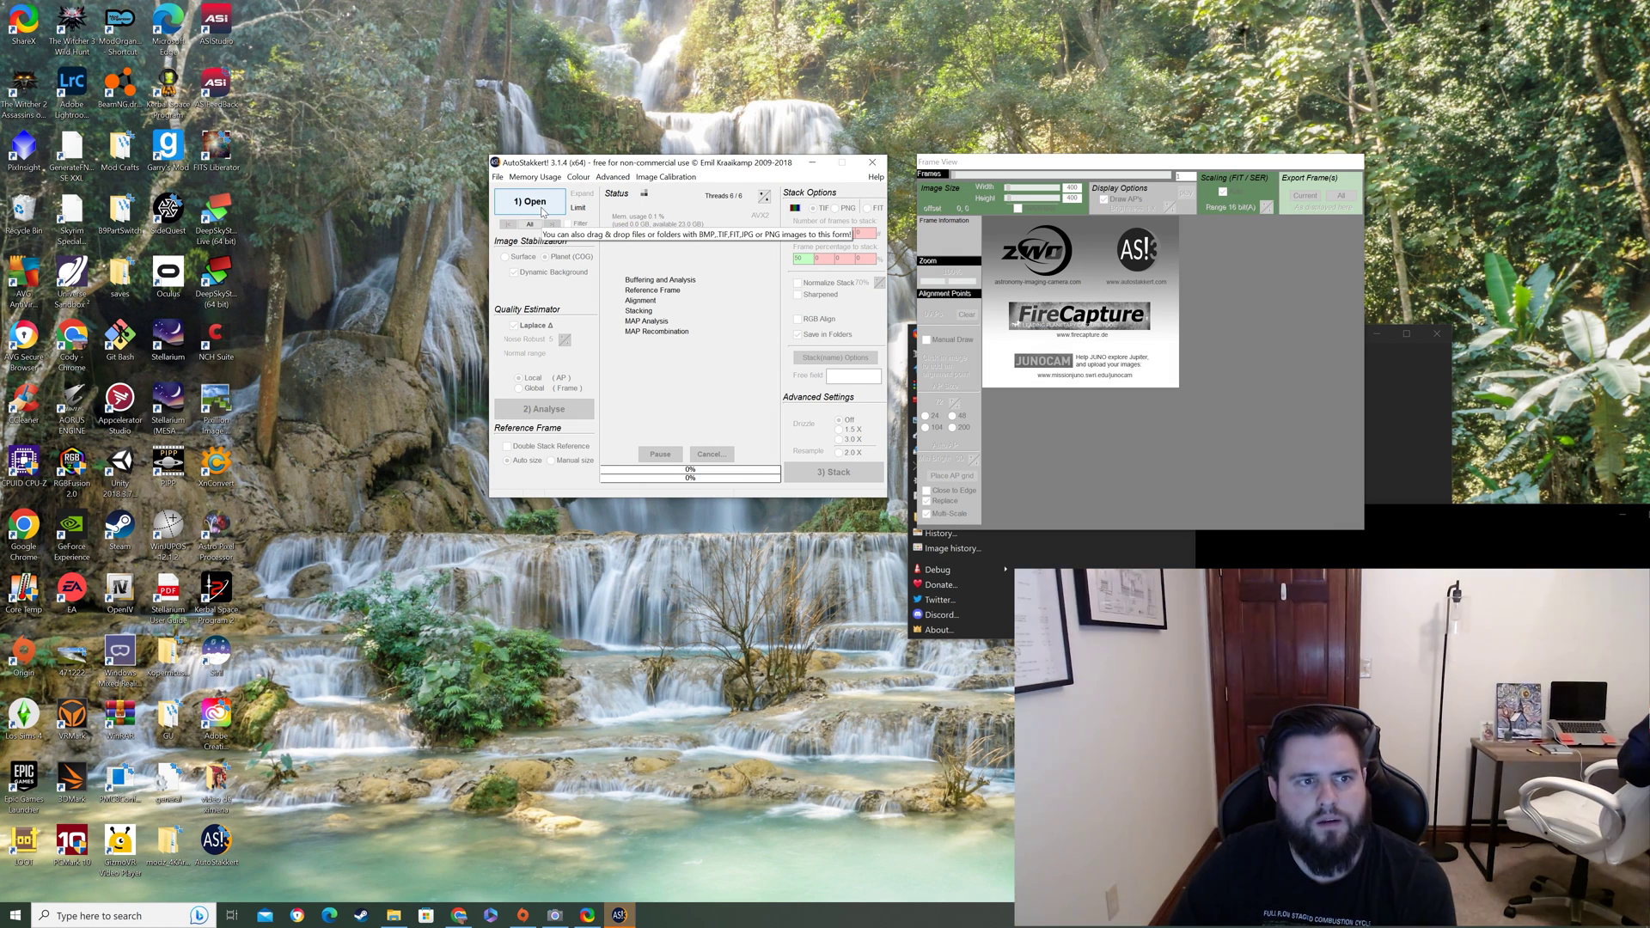
# Open music_20230328_2108_37_pipp.avi from Downloads\pipp_20230329_141731 in AutoStakkert!
pyautogui.click(541, 211)
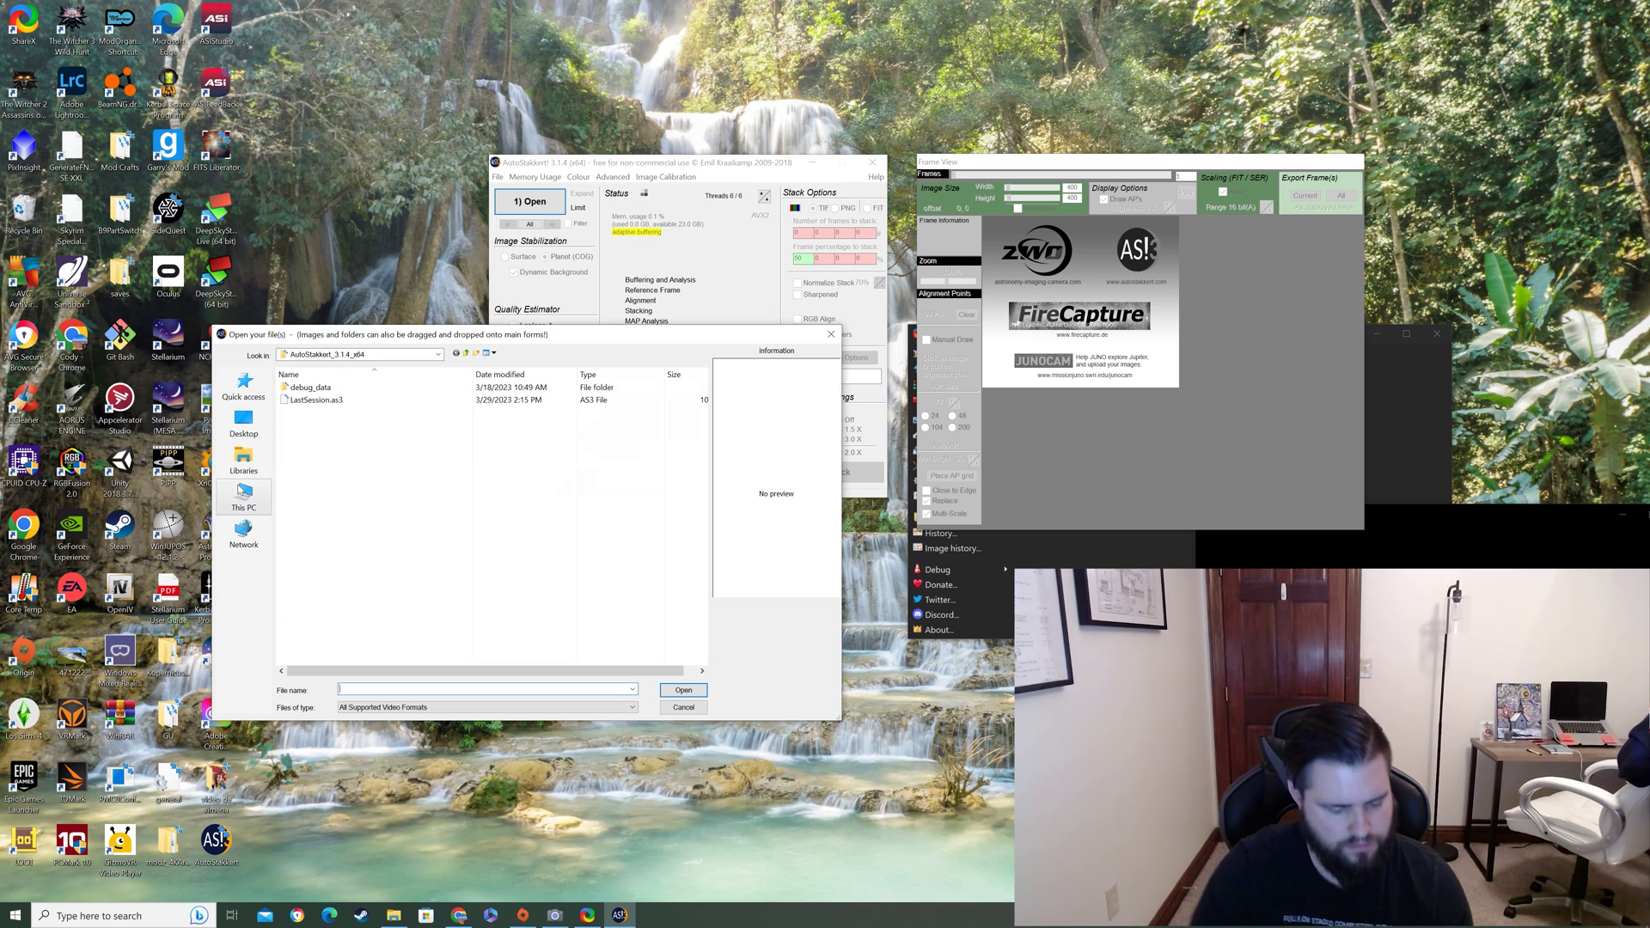
pyautogui.click(243, 460)
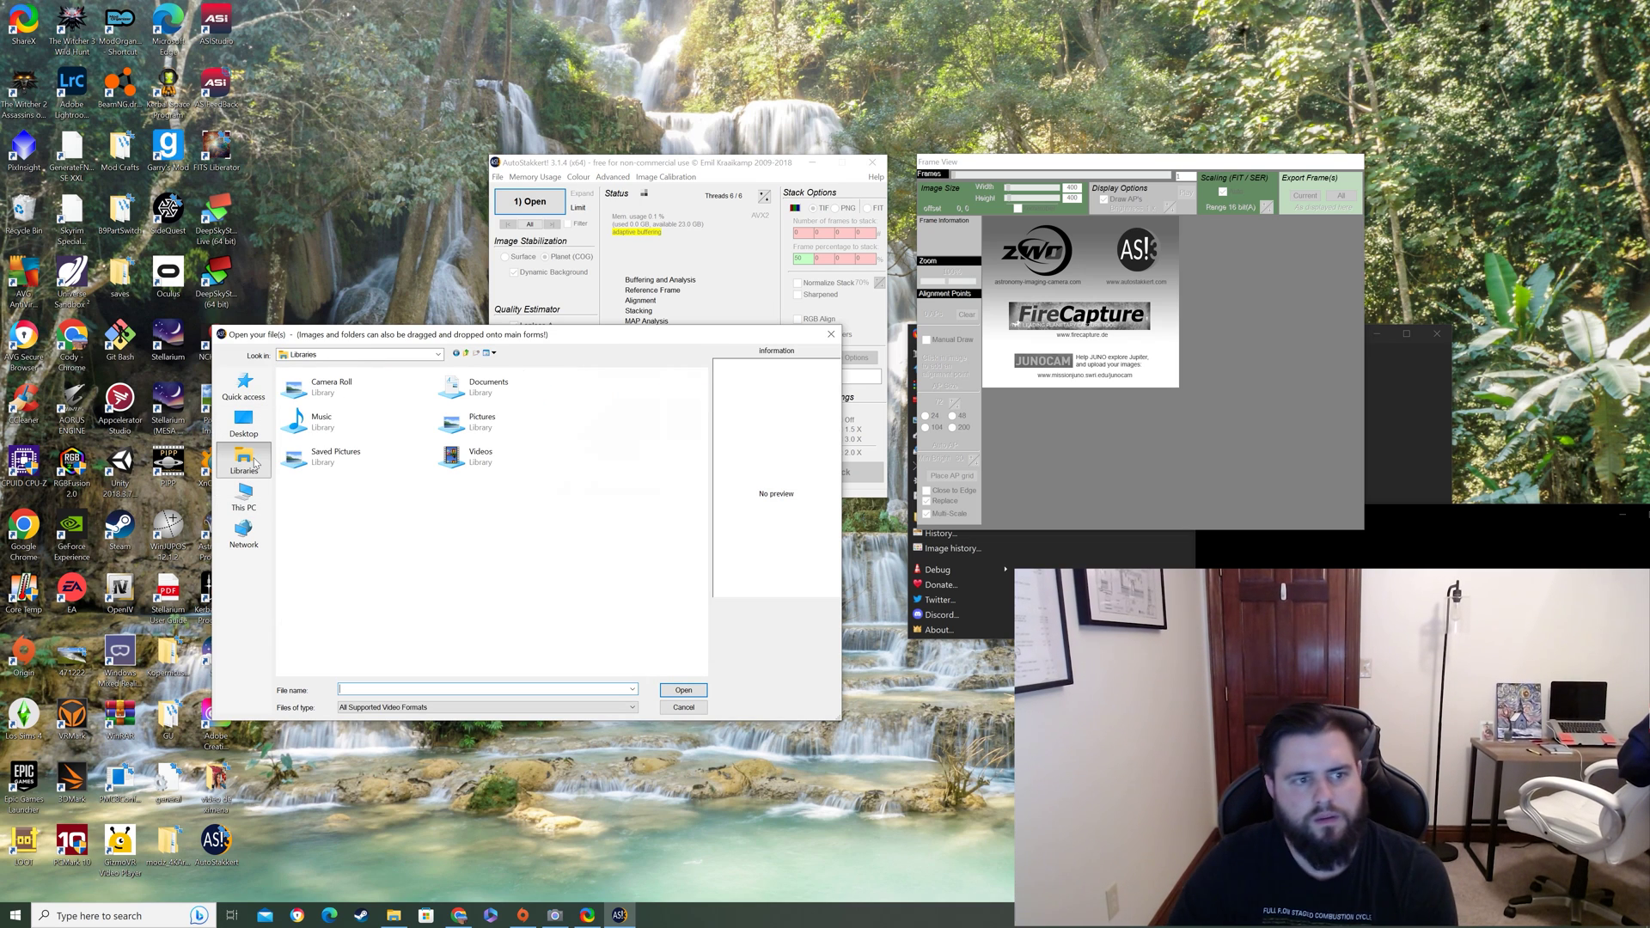
pyautogui.click(438, 355)
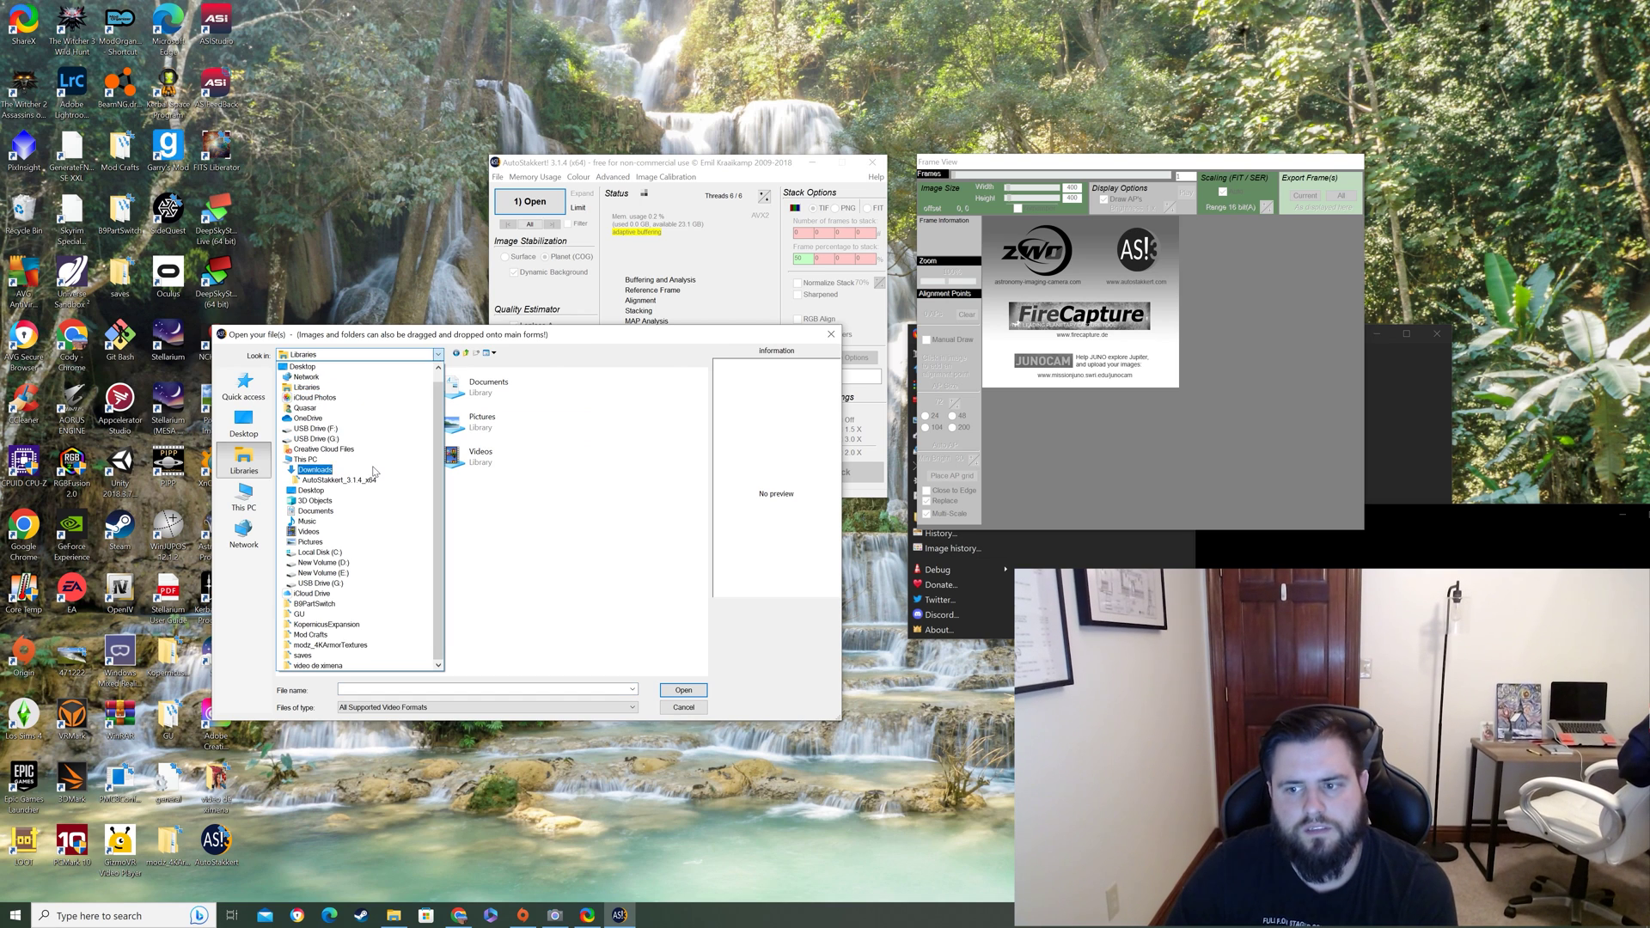
pyautogui.click(374, 470)
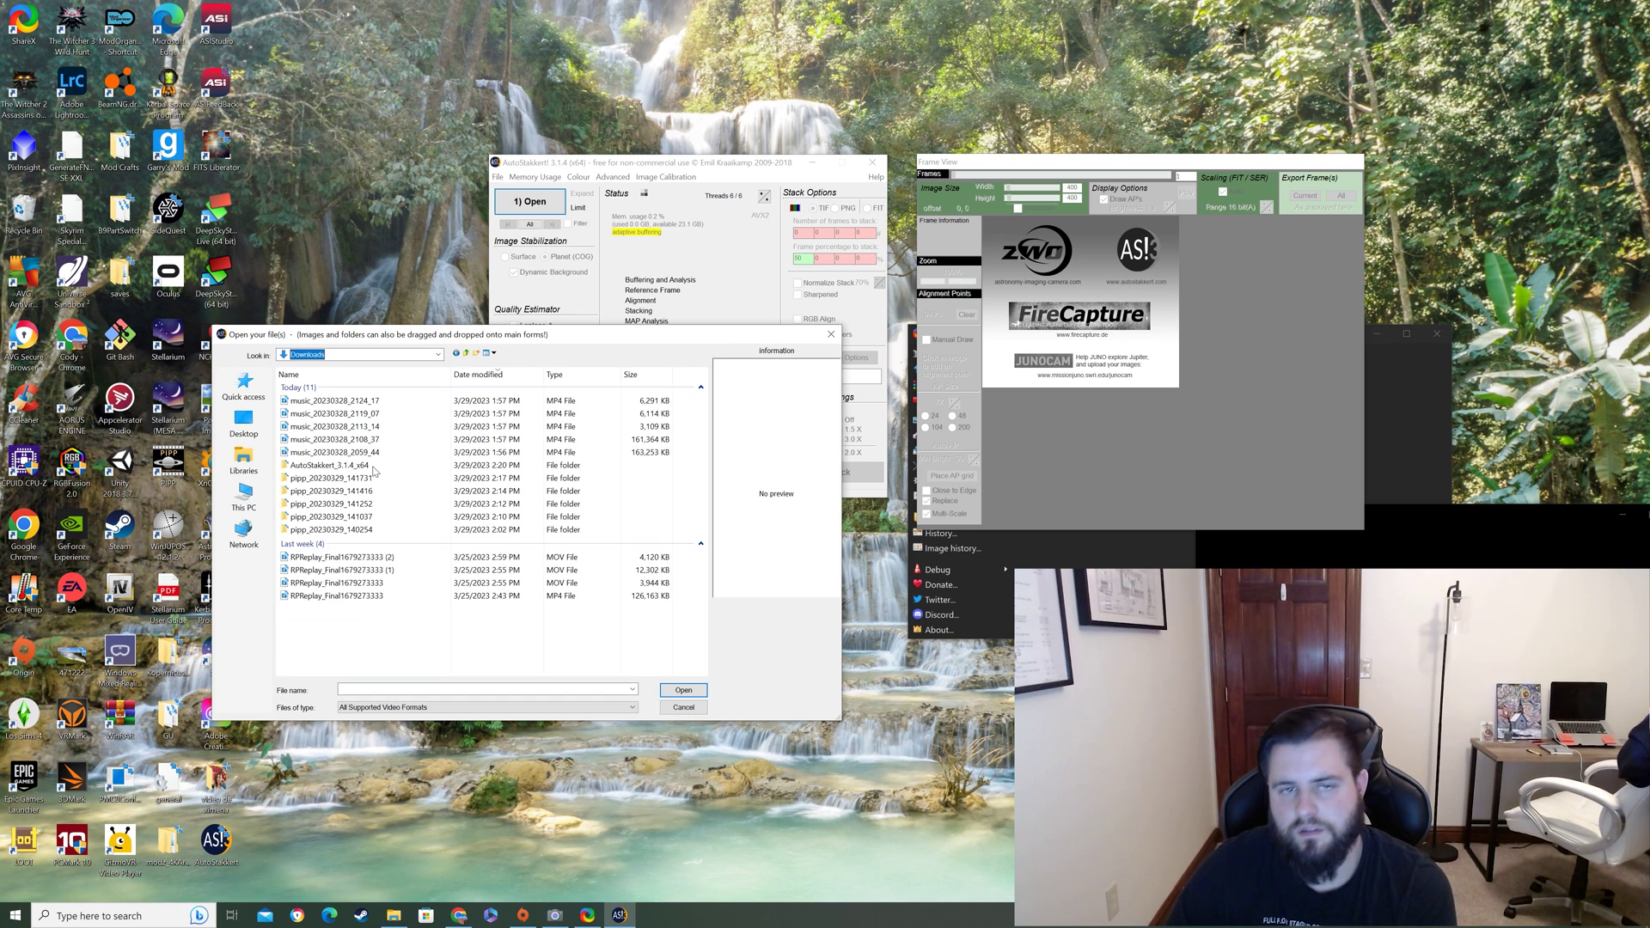
pyautogui.click(548, 481)
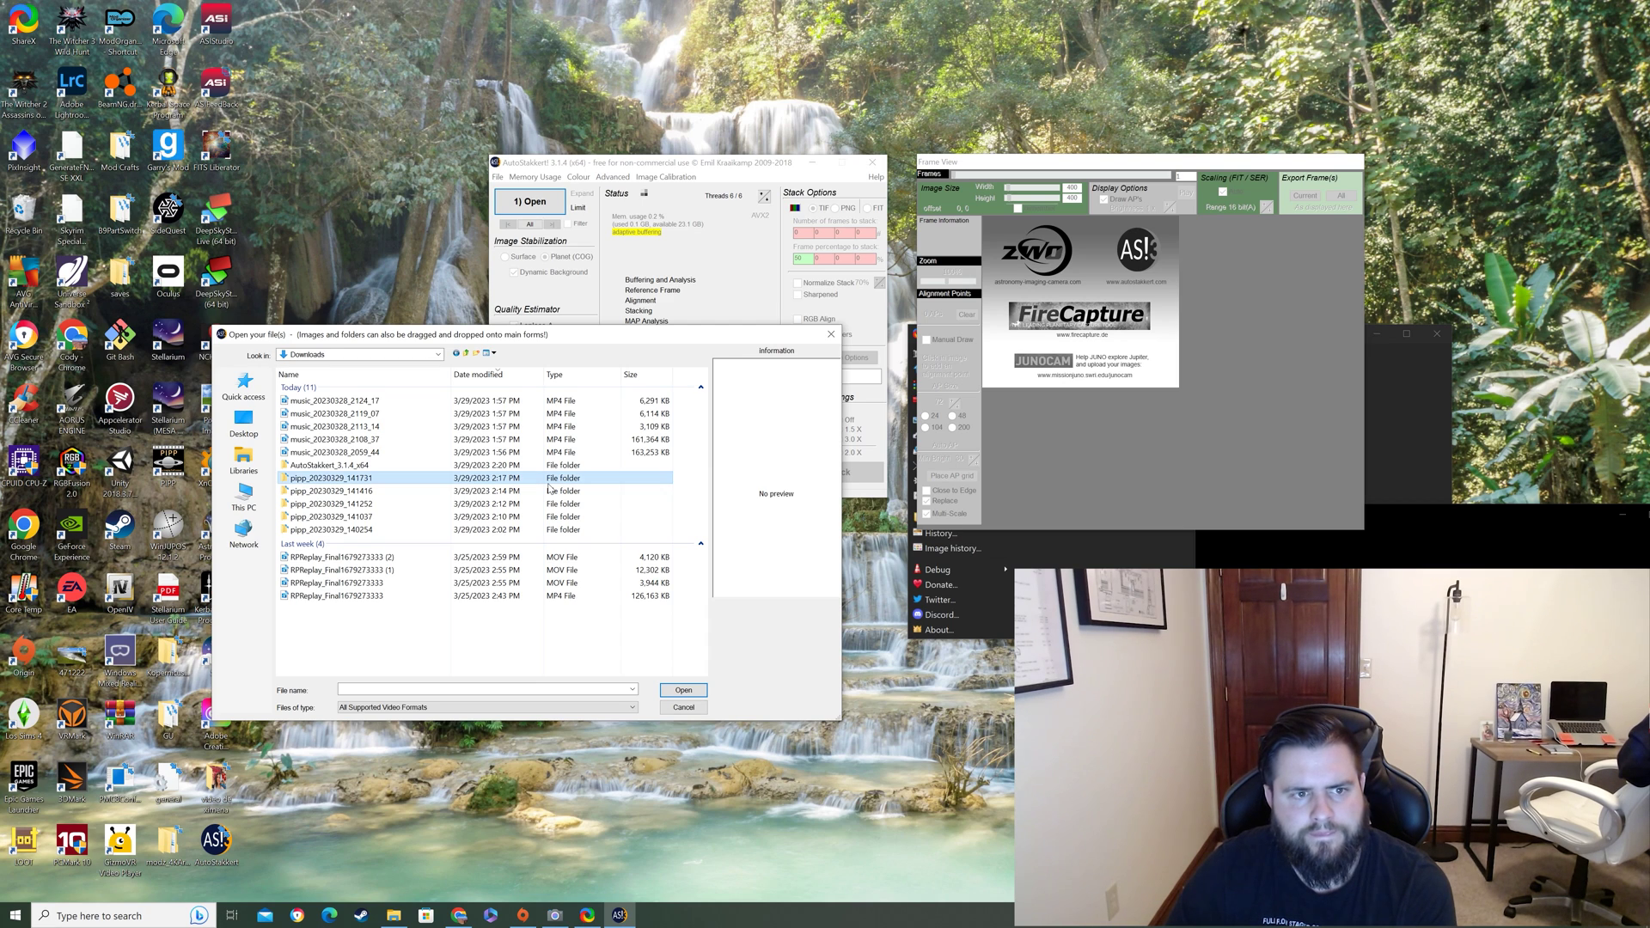
pyautogui.click(684, 692)
pyautogui.click(432, 426)
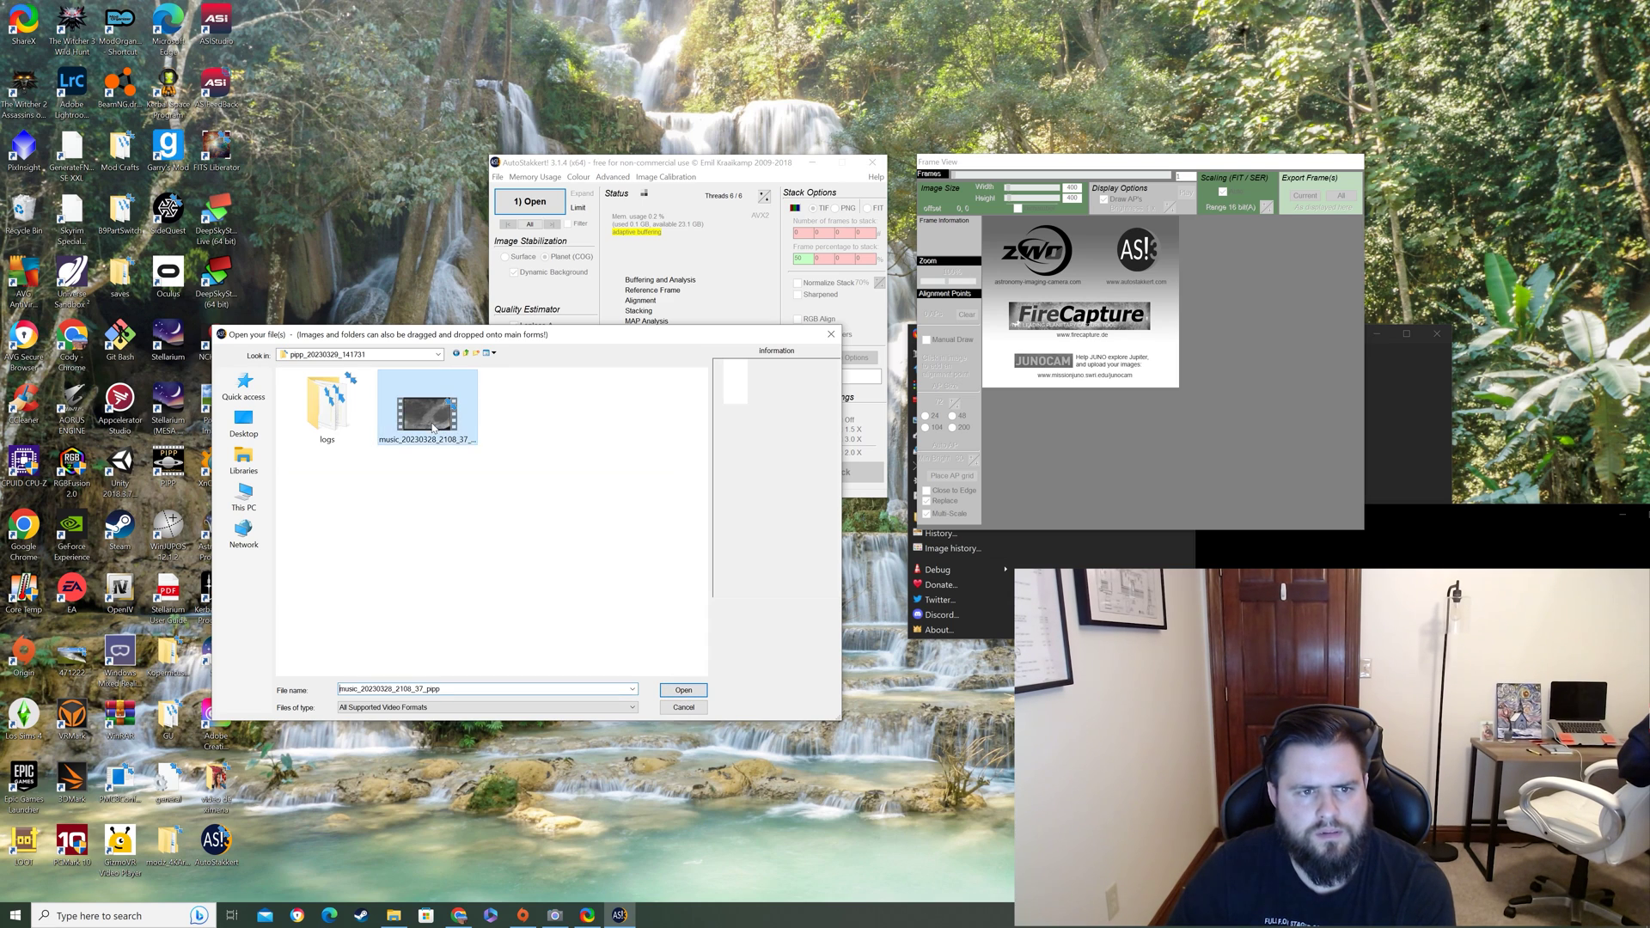
pyautogui.click(683, 691)
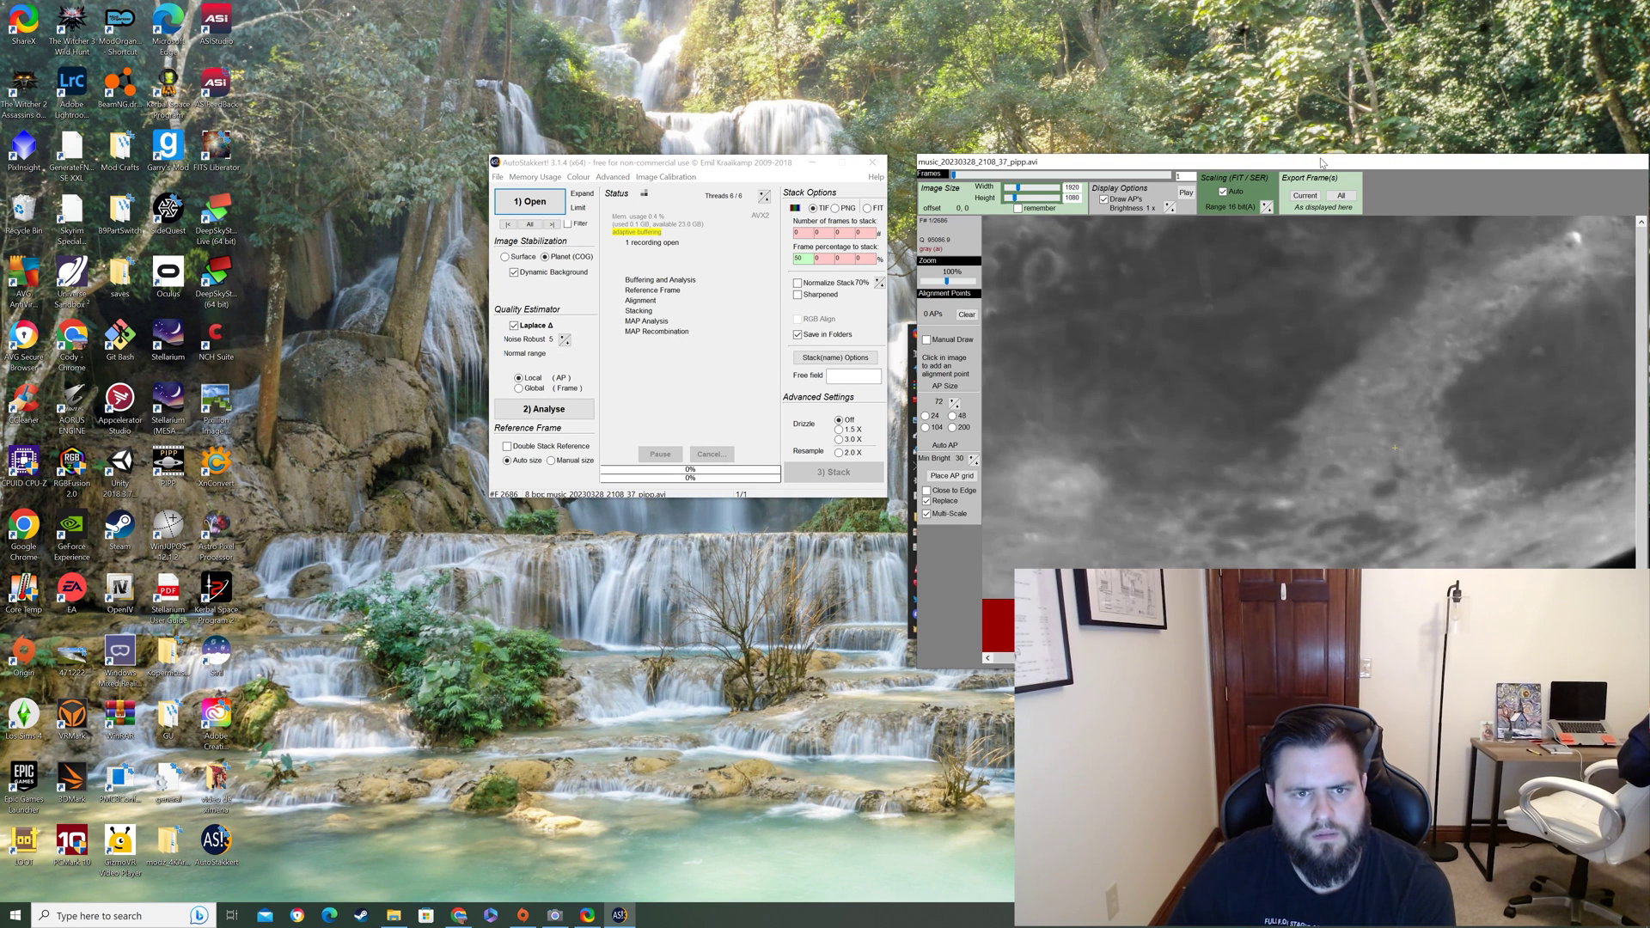
# Reposition the frame view and main windows, then place an AP size 72 alignment-point grid over the moon
pyautogui.moveTo(1320, 163); pyautogui.dragTo(1285, 115)
pyautogui.moveTo(699, 160); pyautogui.dragTo(529, 131)
pyautogui.moveTo(1207, 115); pyautogui.dragTo(1081, 73)
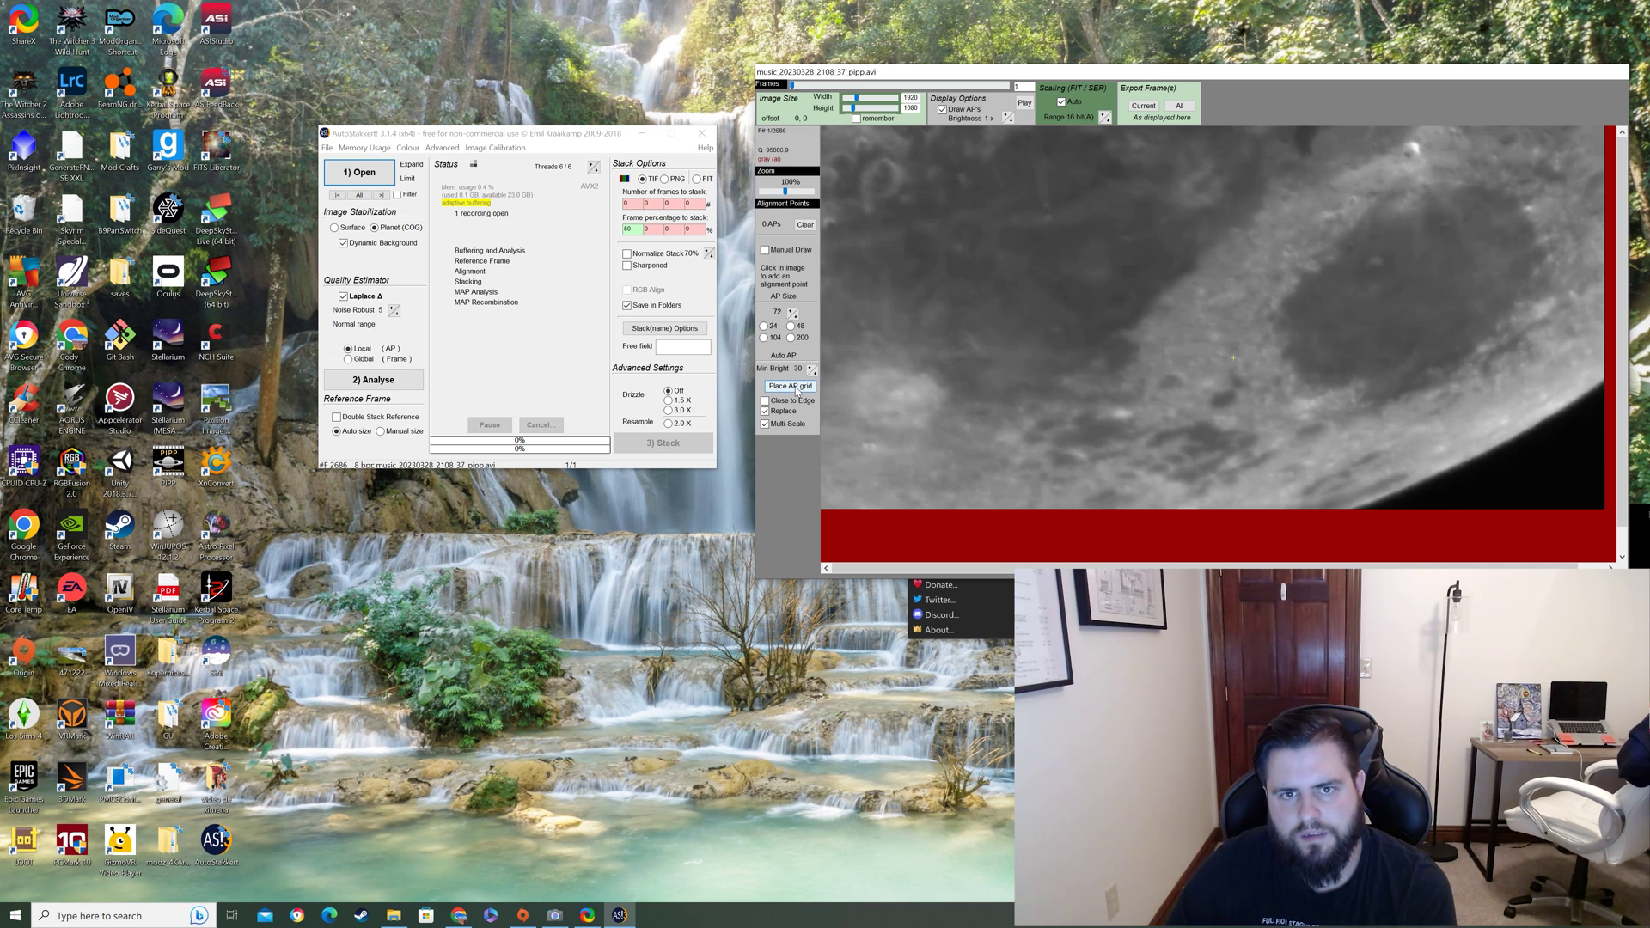
pyautogui.click(791, 386)
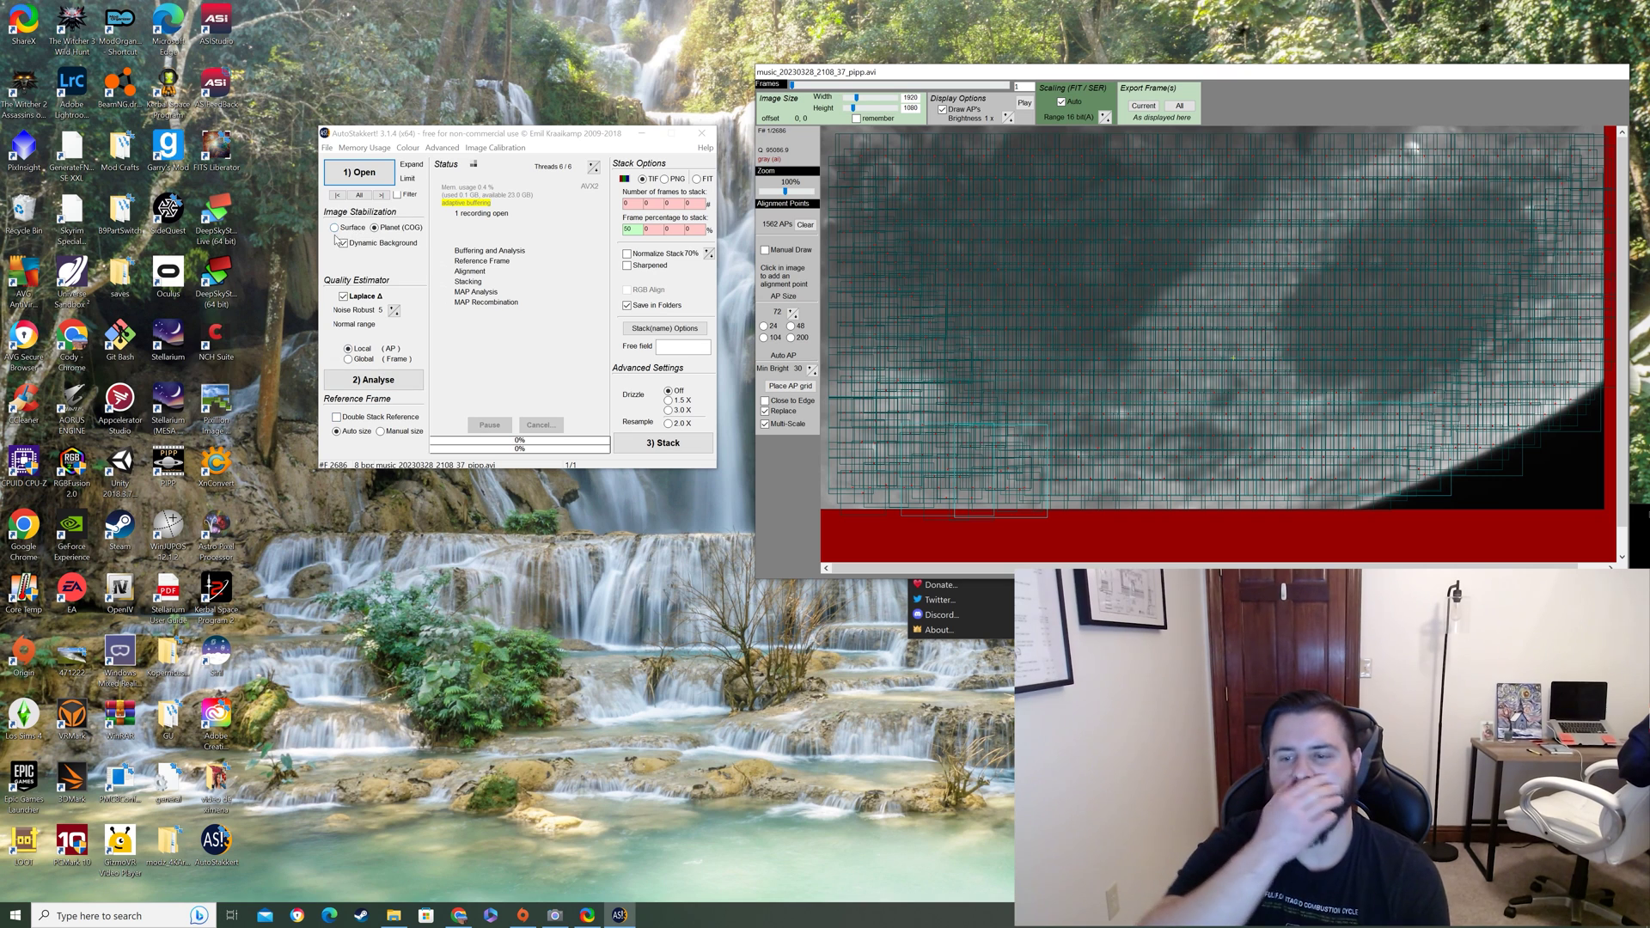
# Set Image Stabilization to Surface and analyse the recording to produce the quality graph
pyautogui.click(334, 228)
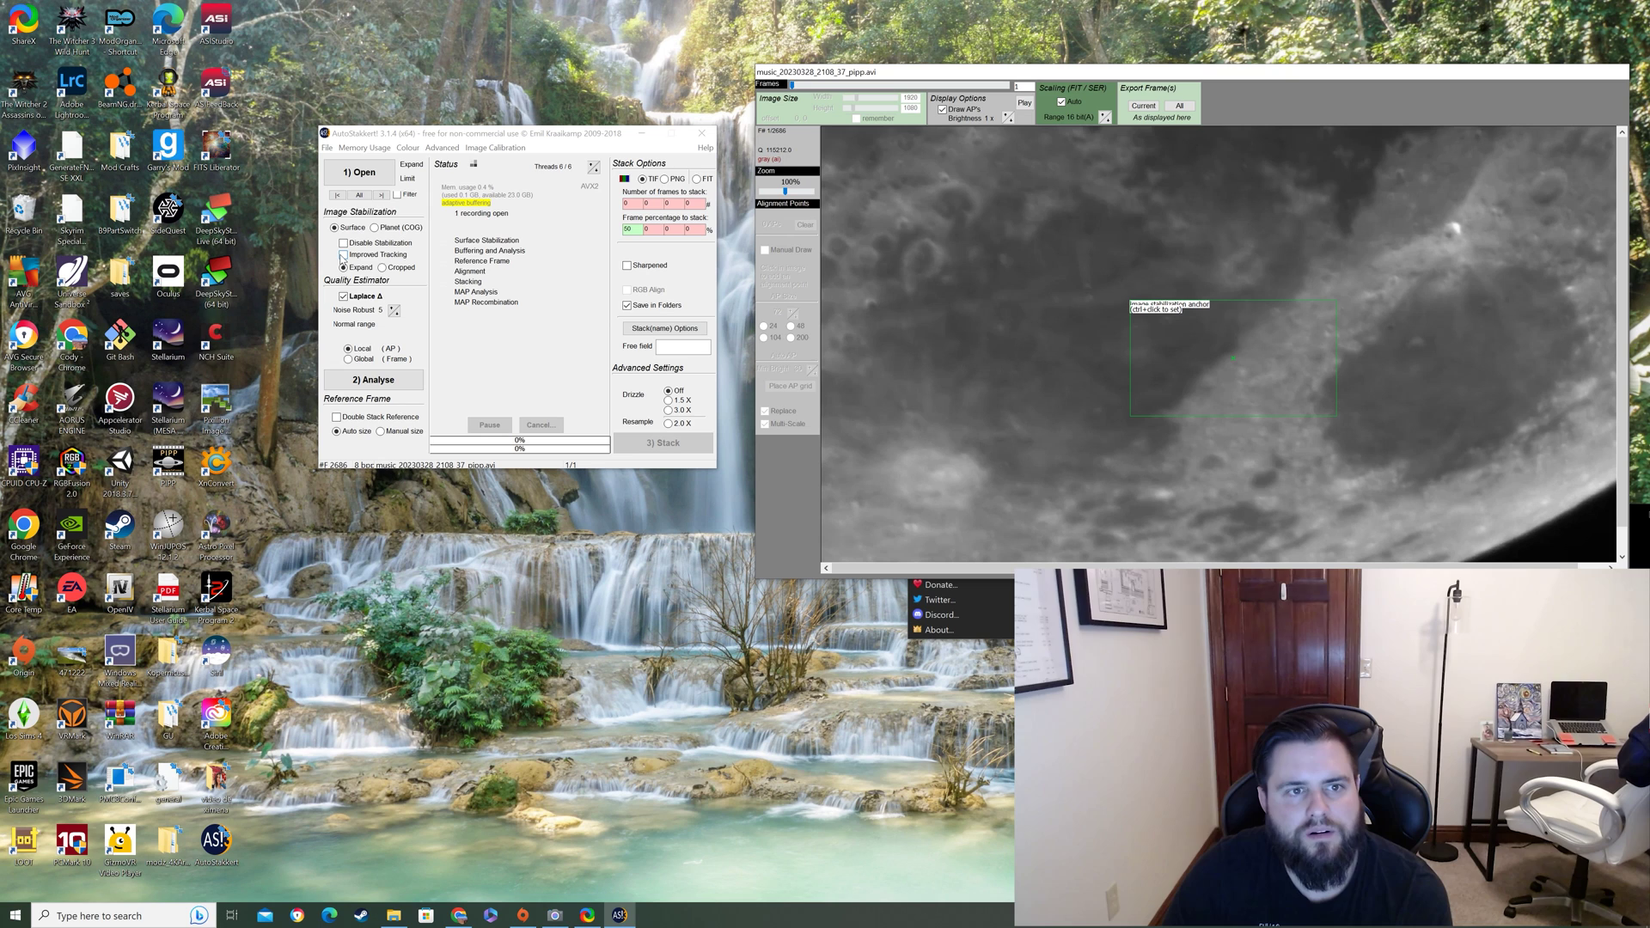
pyautogui.click(371, 384)
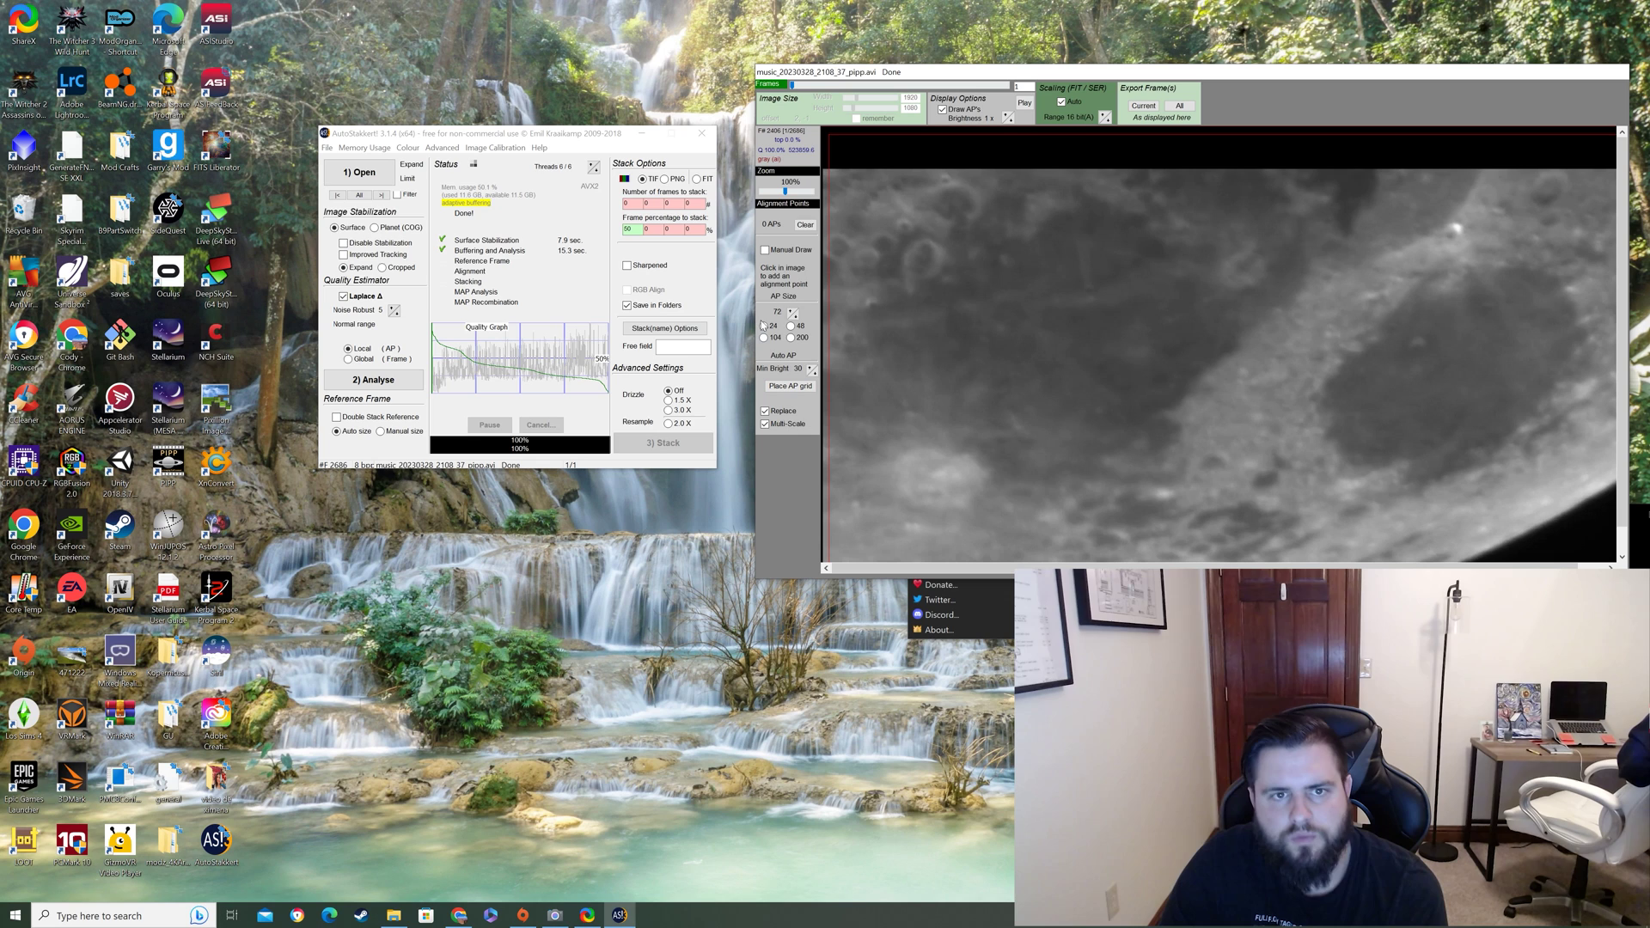
# Re-place the AP grid over the analysed moon and stack the frames into a TIF
pyautogui.click(788, 388)
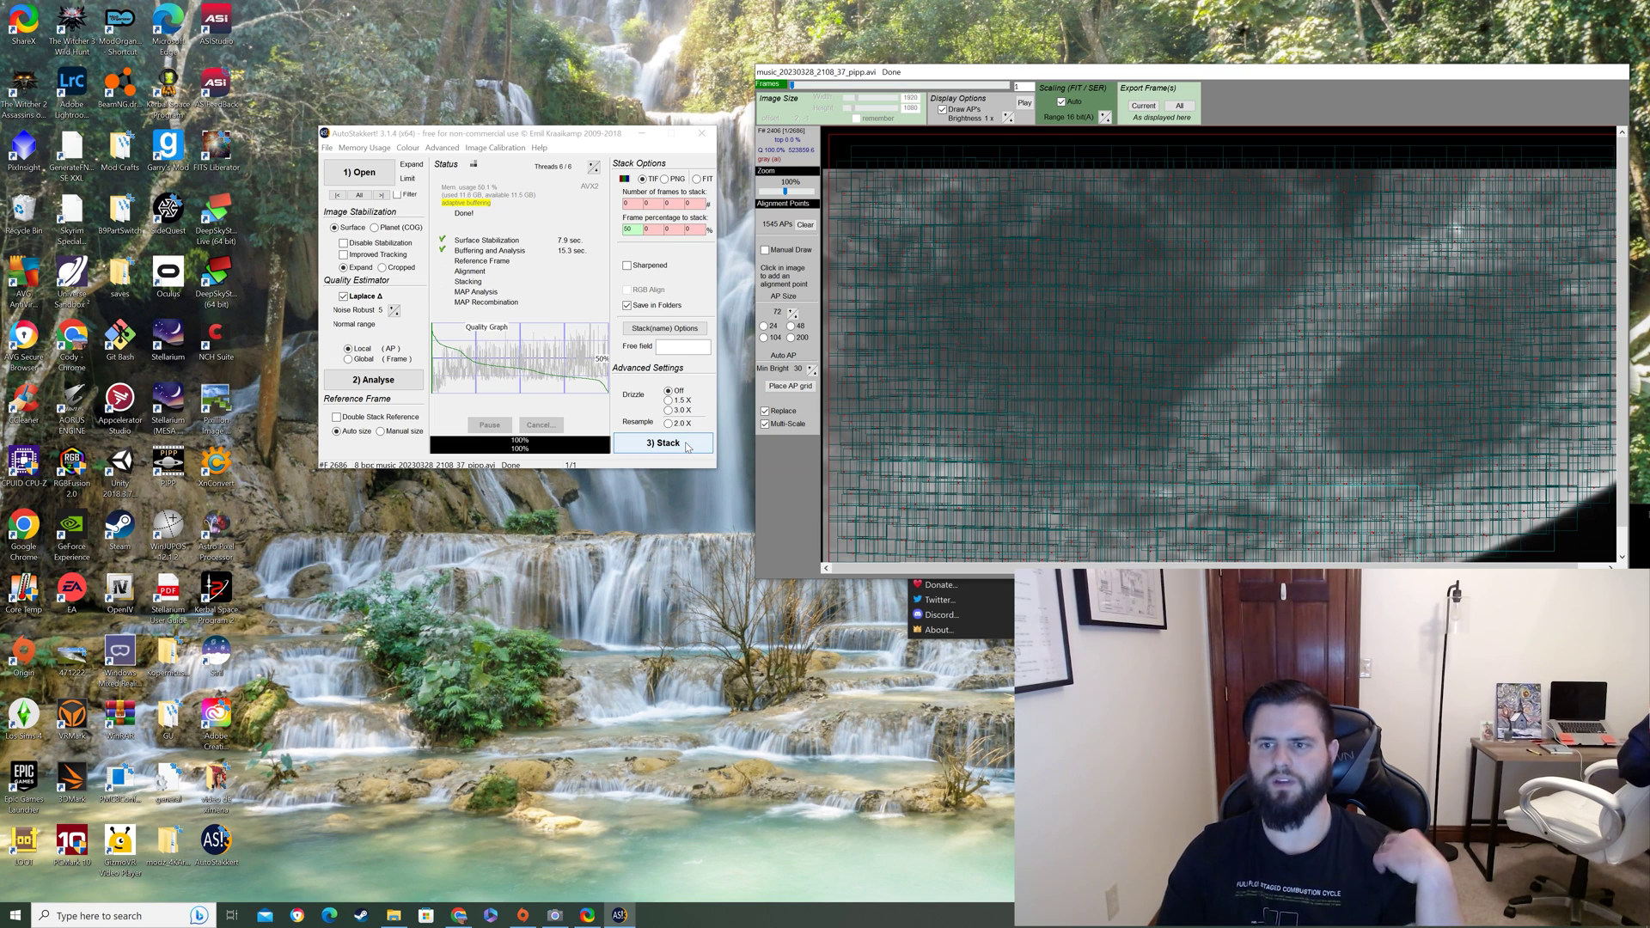
pyautogui.click(687, 446)
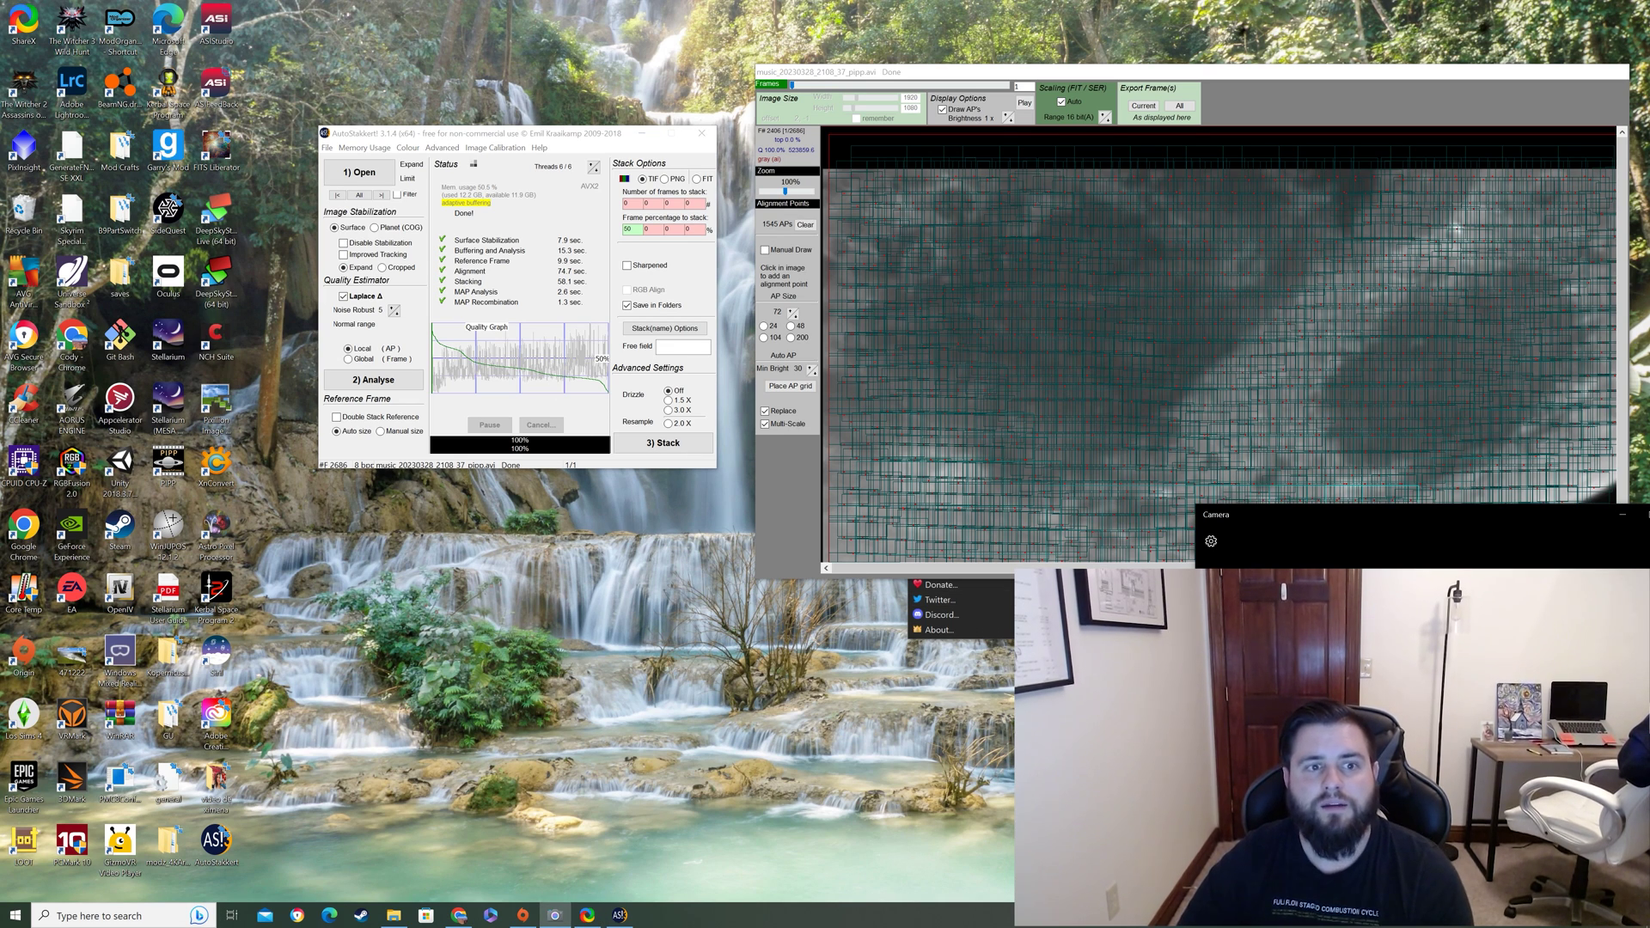
# Choose Screen recording from ShareX's Capture menu to record a screen region
pyautogui.moveTo(961, 355)
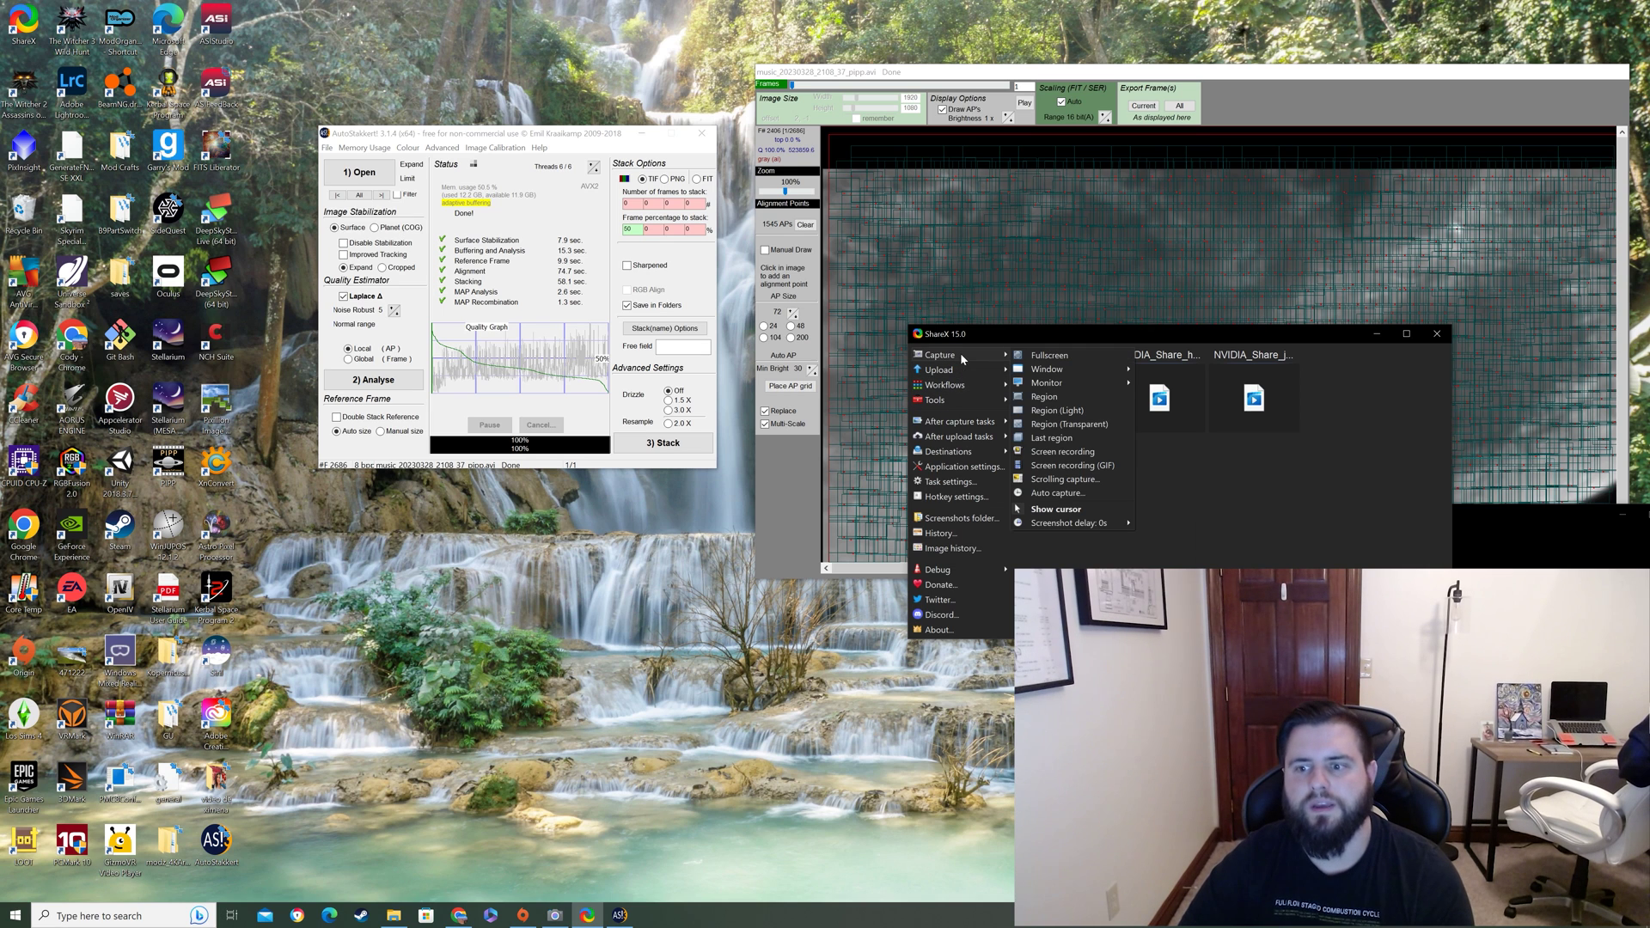
pyautogui.click(1064, 452)
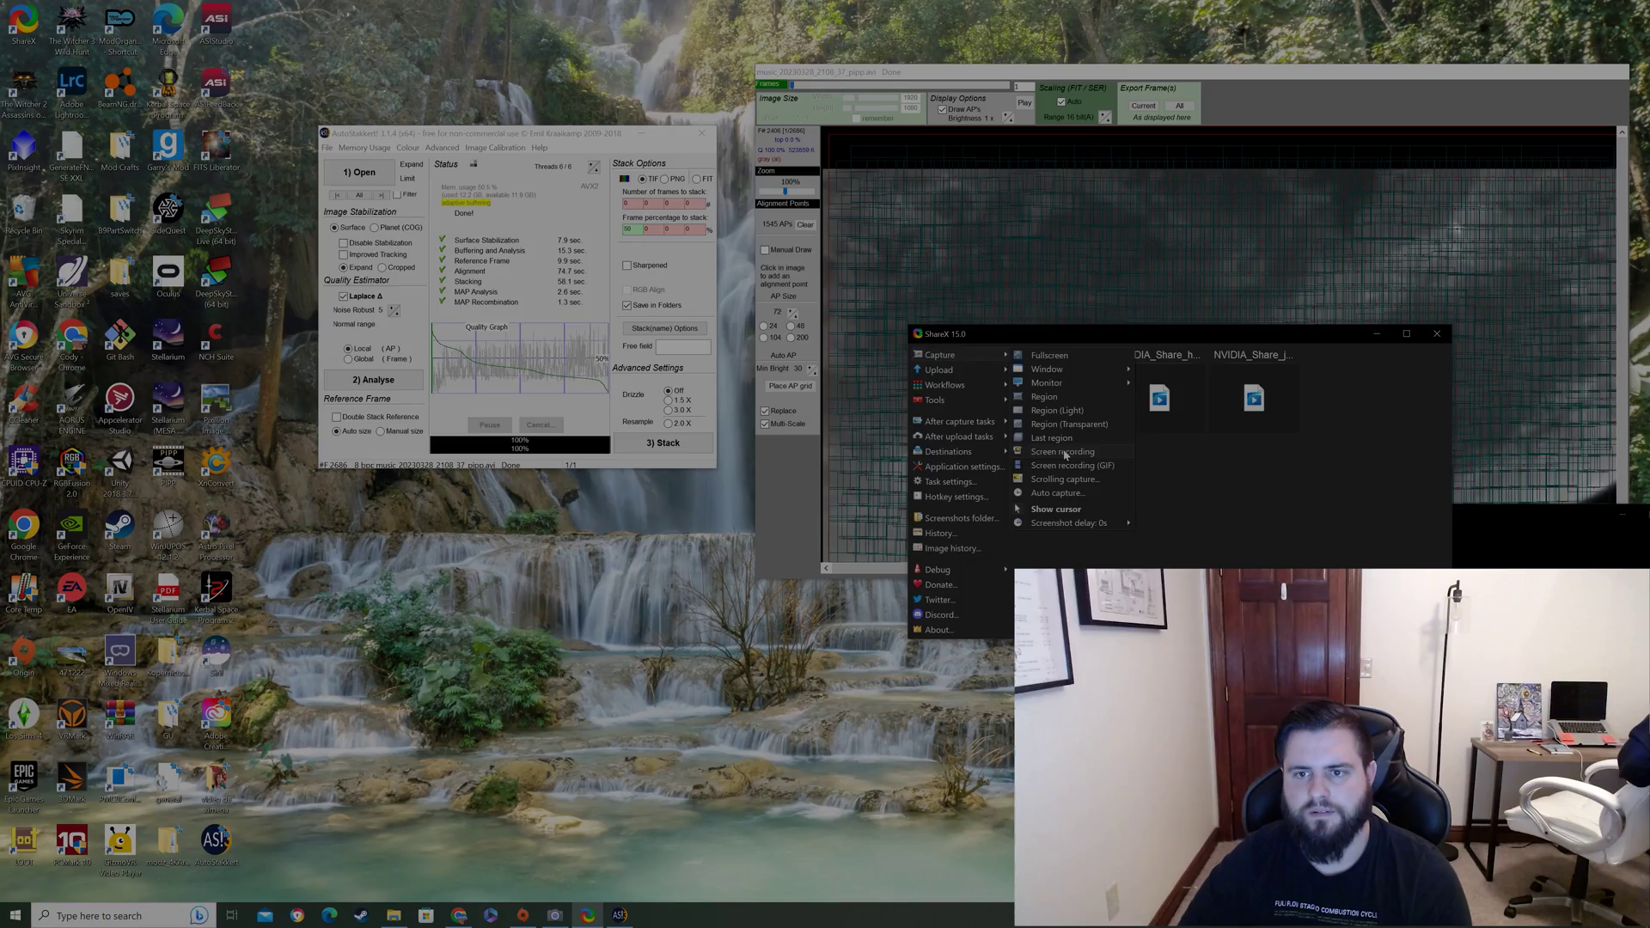